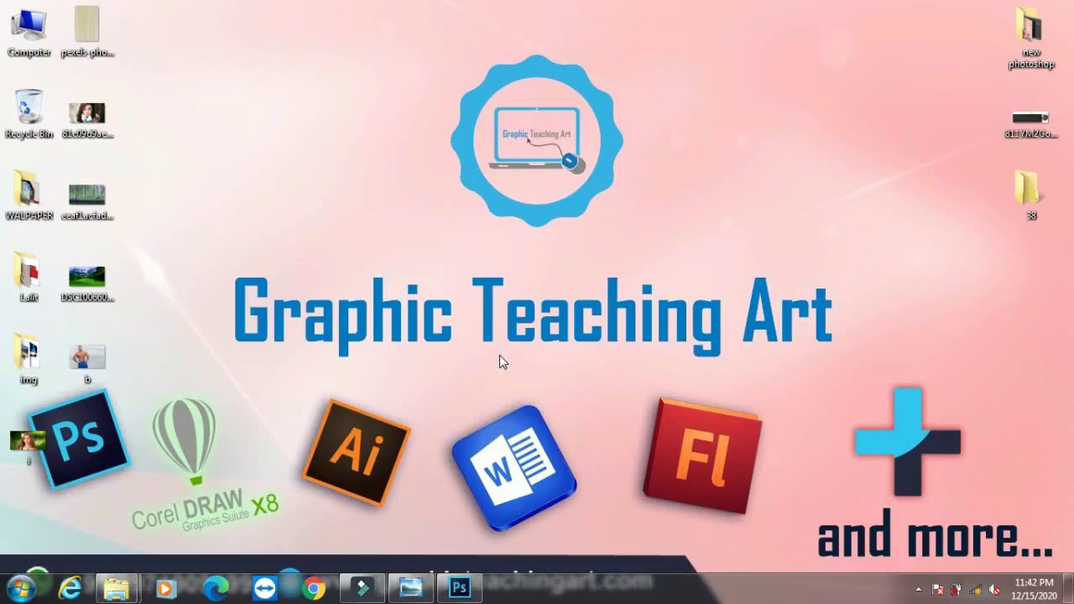
- Bring the empty Photoshop window to the front and open the Window menu
click(468, 587)
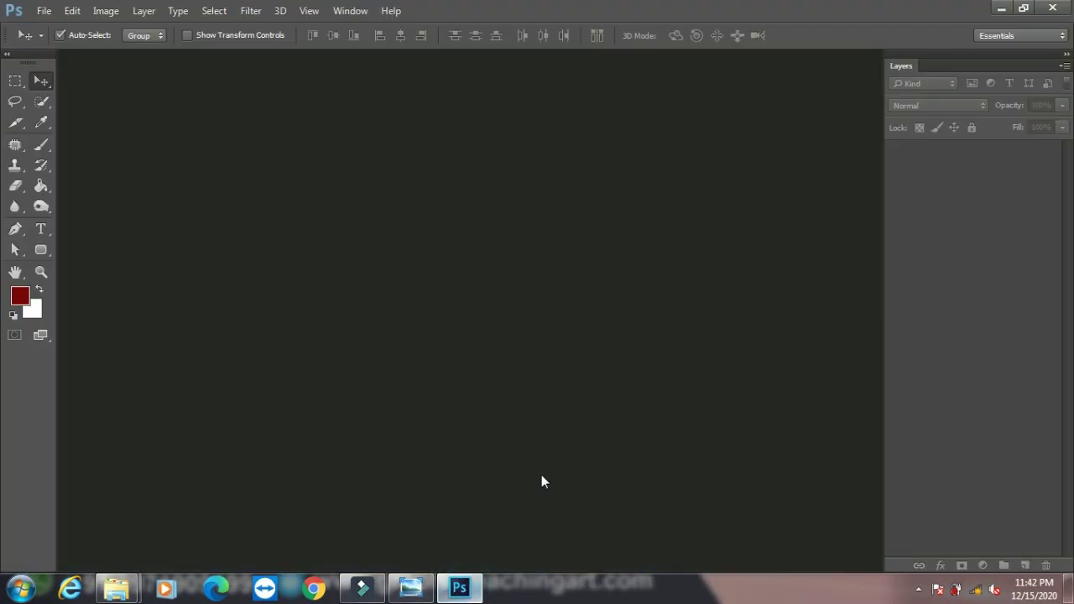
click(351, 11)
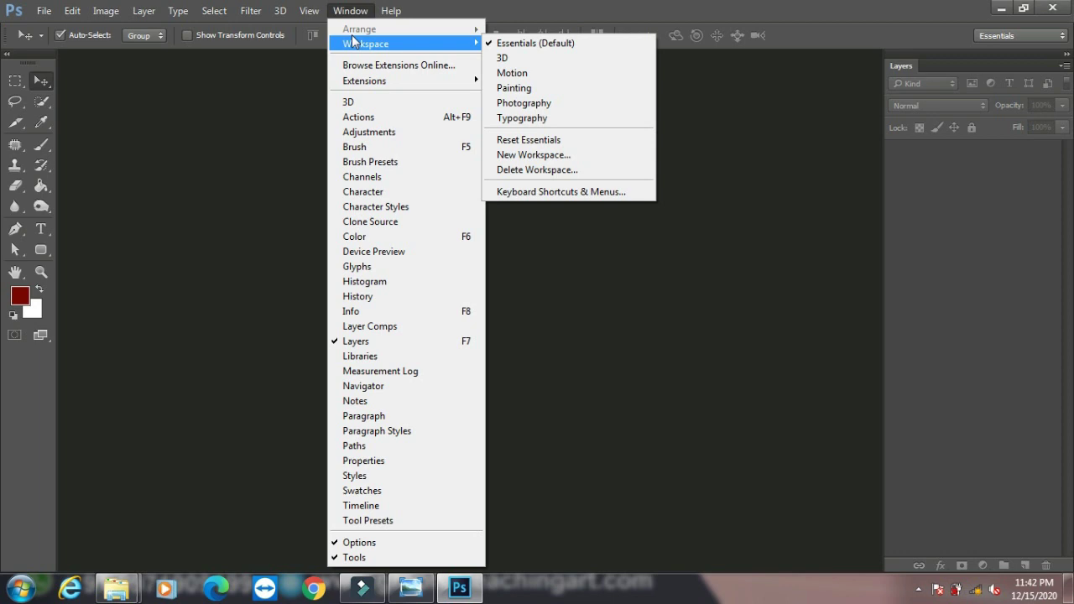
- Open all five pictures from the desktop image folder as separate documents
click(294, 142)
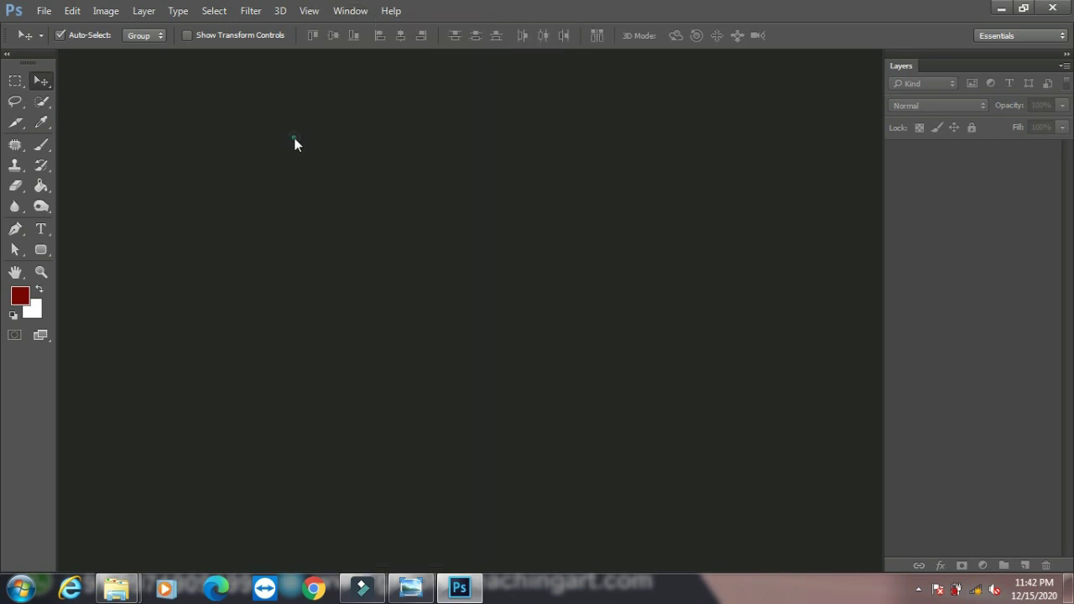
double_click(295, 139)
drag(531, 150, 527, 211)
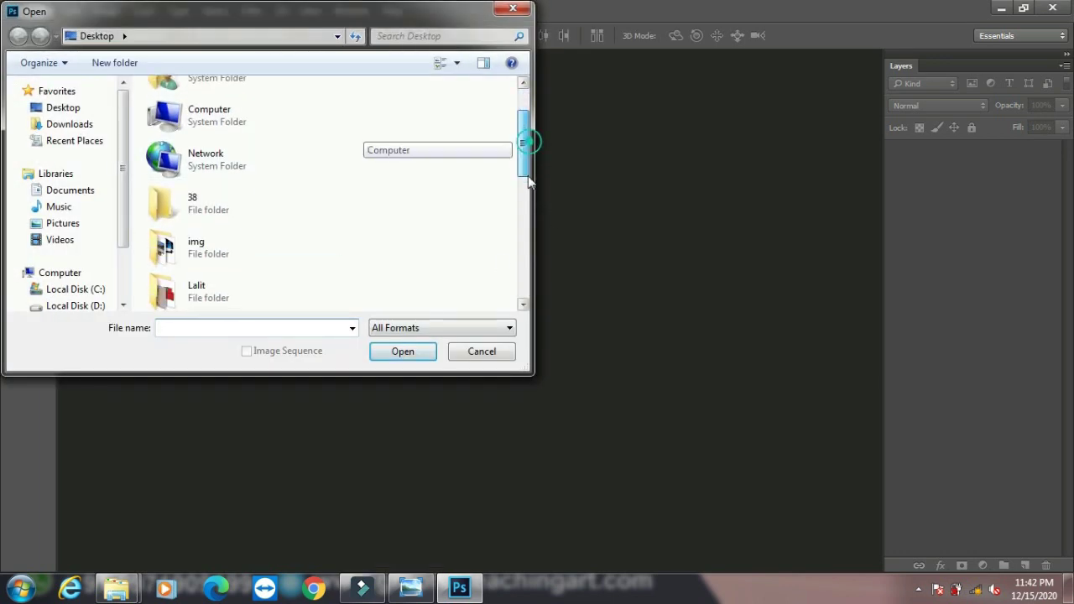
double_click(205, 134)
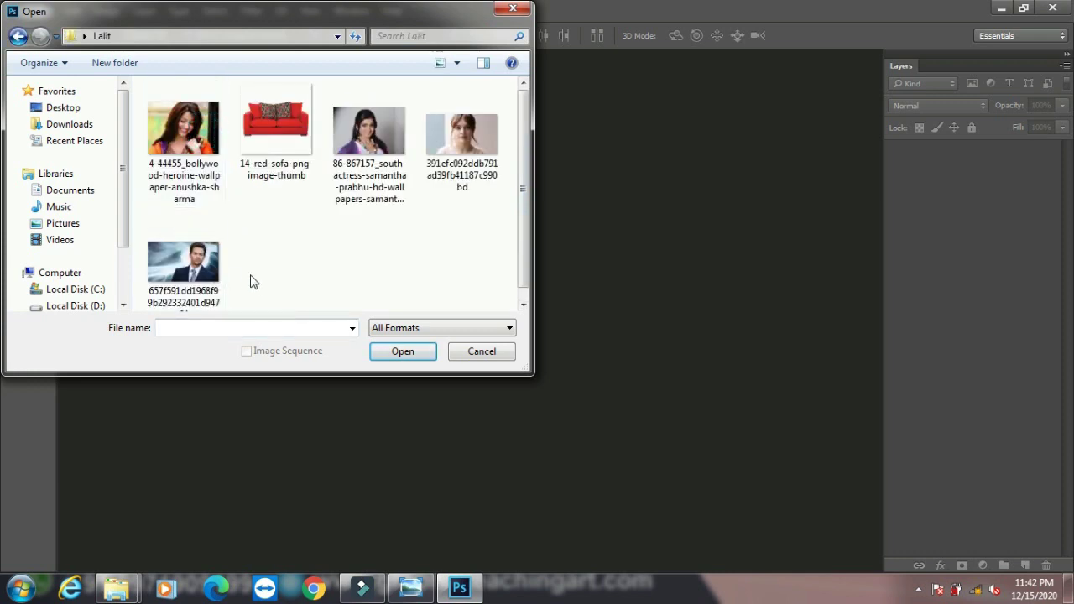
drag(507, 80, 202, 277)
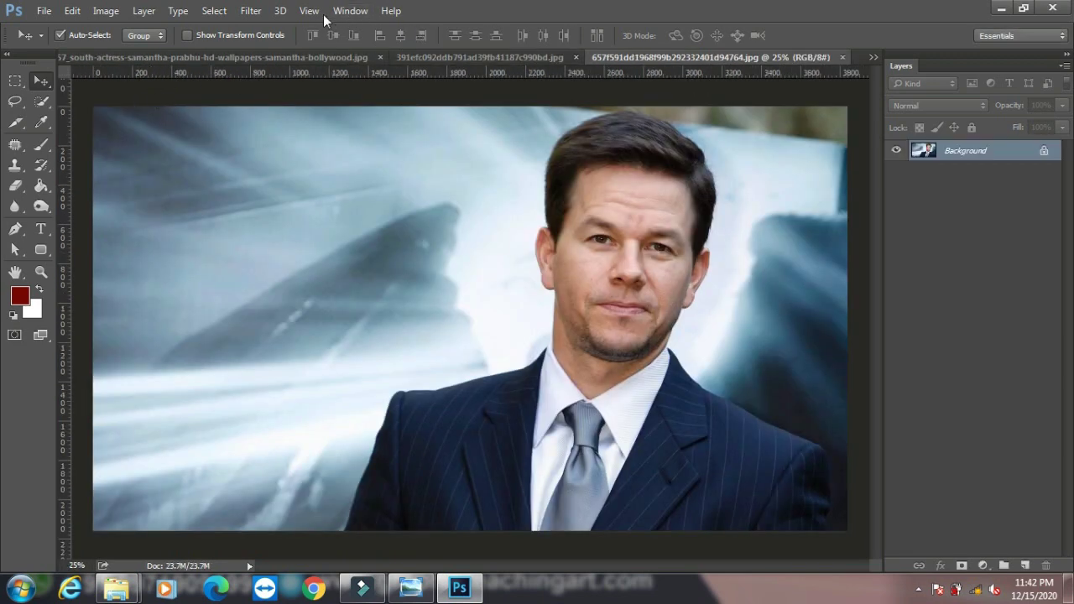
- Arrange the open images with Tile All Vertically, then Tile All Horizontally
click(349, 10)
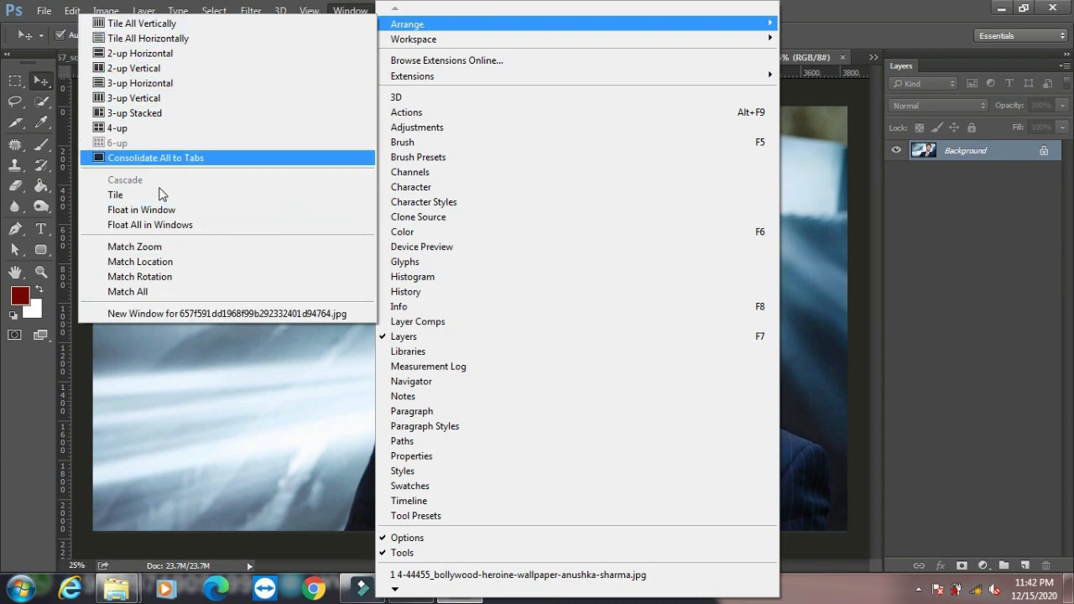
click(141, 22)
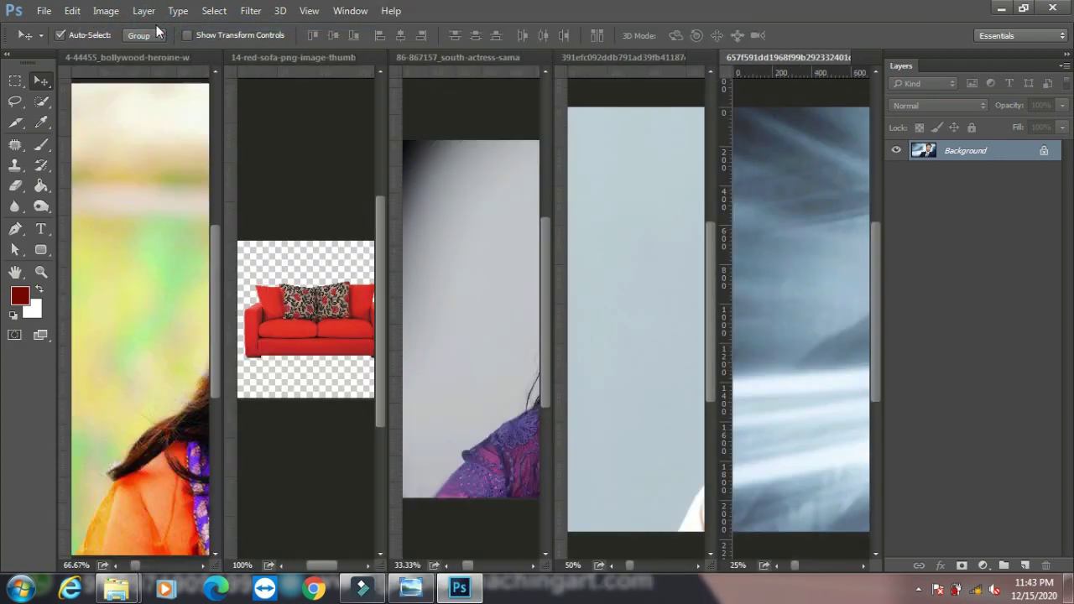
click(350, 11)
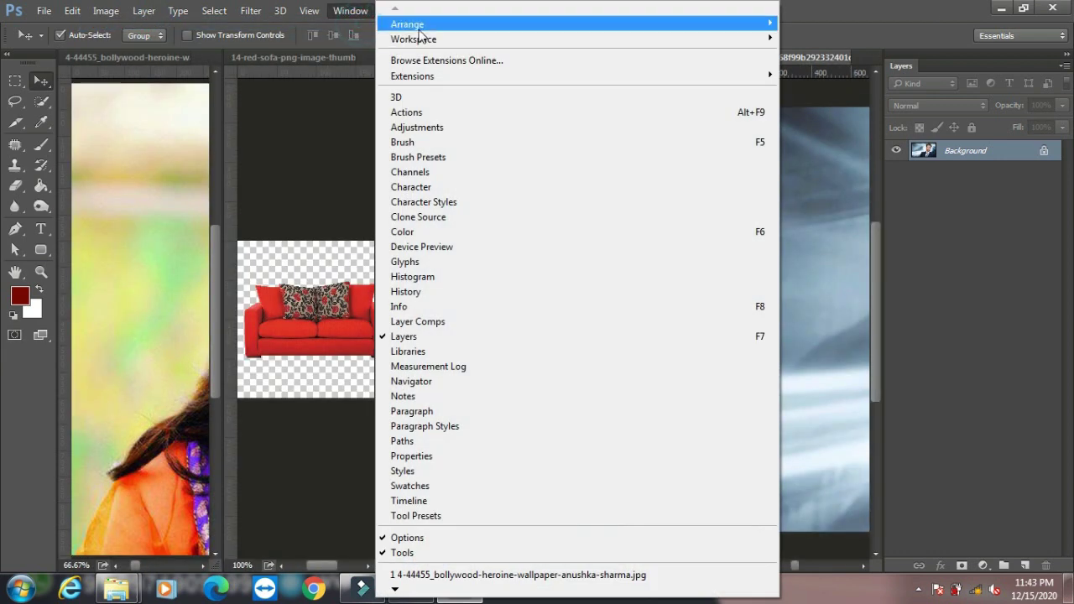
click(210, 33)
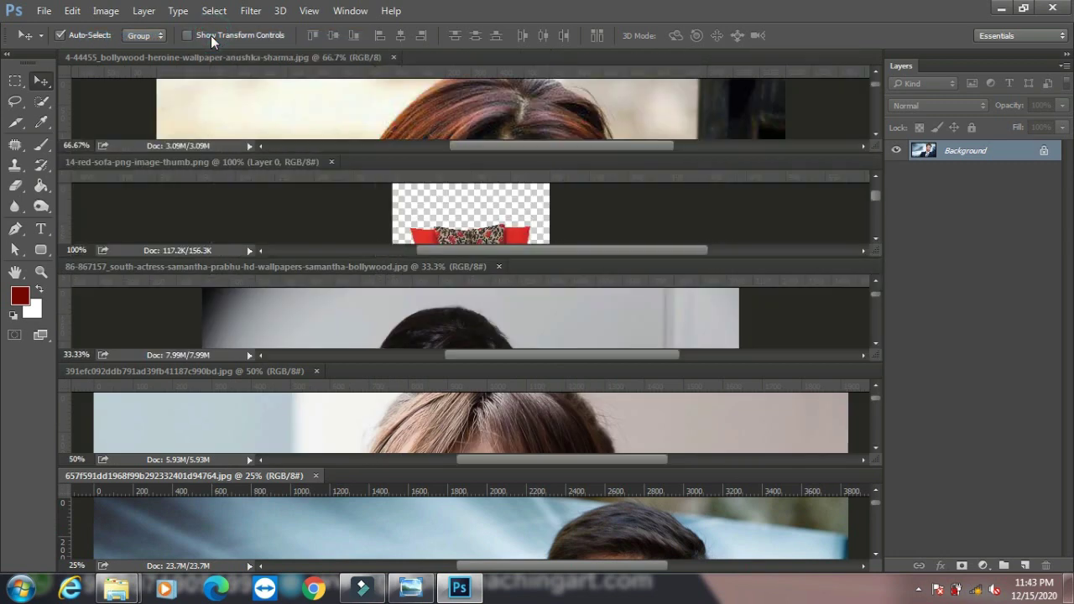
- Try the 2-up Horizontal arrangement, then settle on the 3-up Stacked layout
click(350, 11)
mouse_move(407, 25)
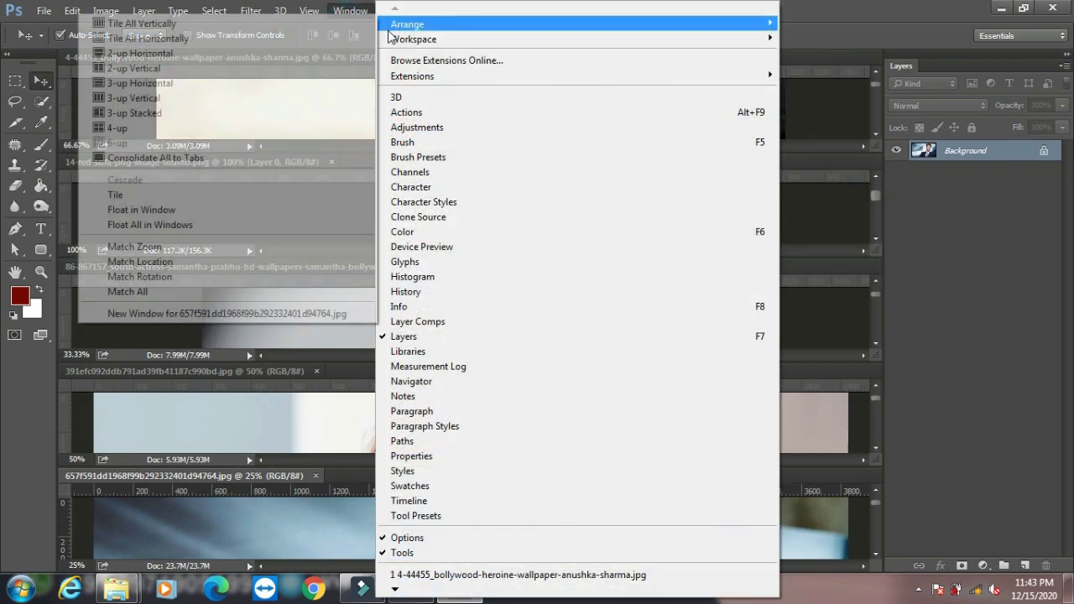
click(241, 54)
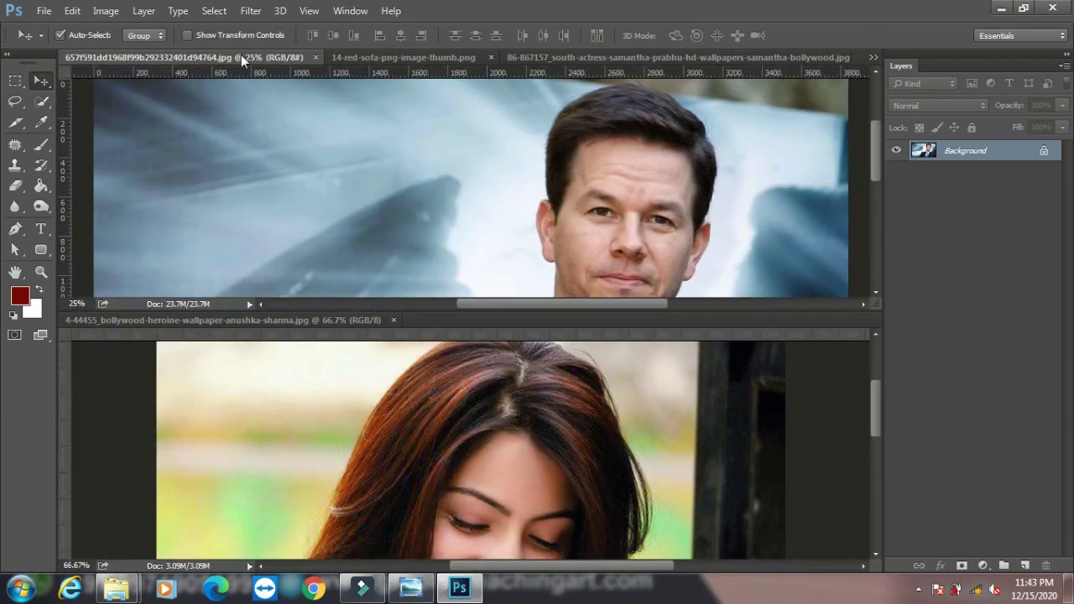
click(350, 11)
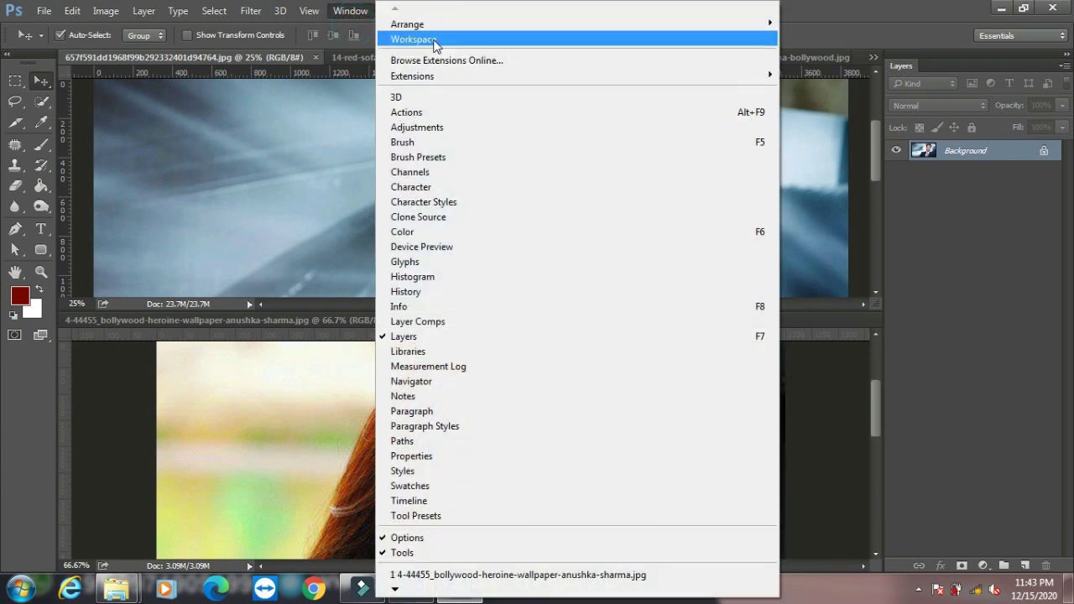
mouse_move(408, 24)
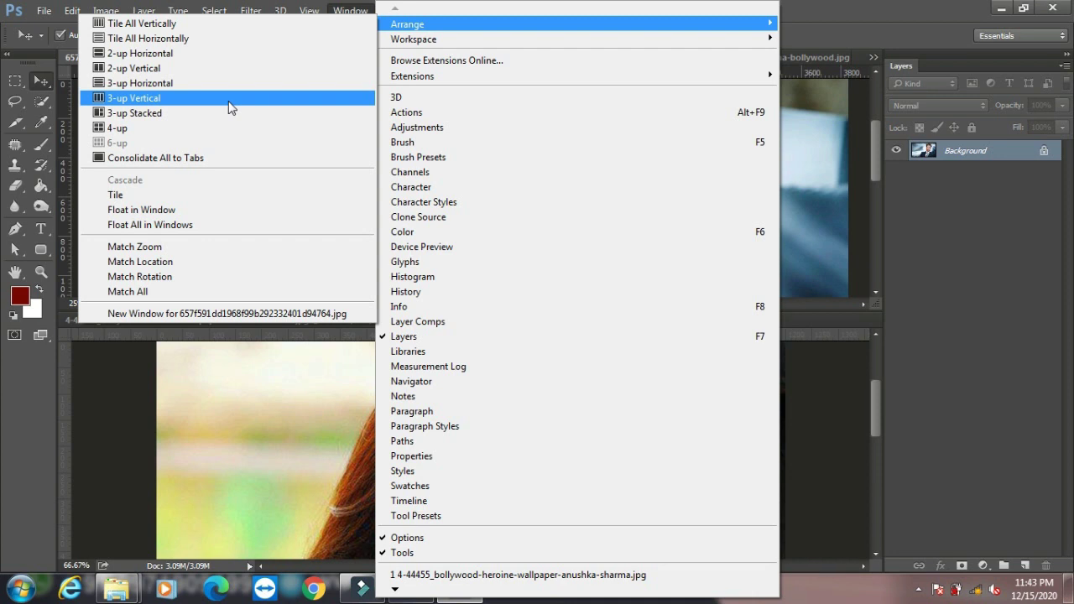
click(228, 113)
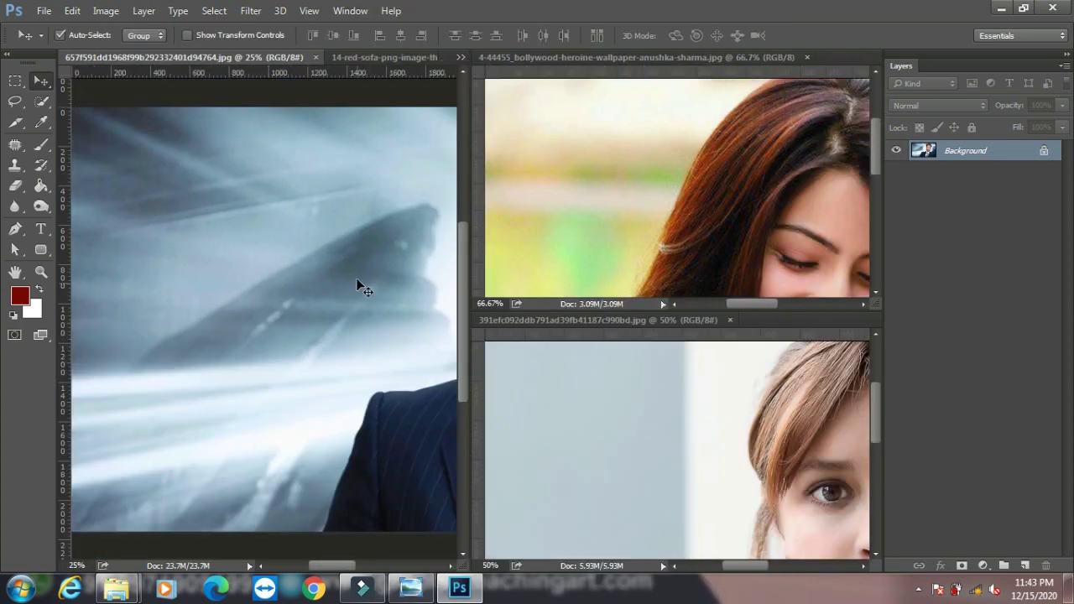
- Switch the workspace to 3D, then to Motion so the Timeline panel appears
click(348, 11)
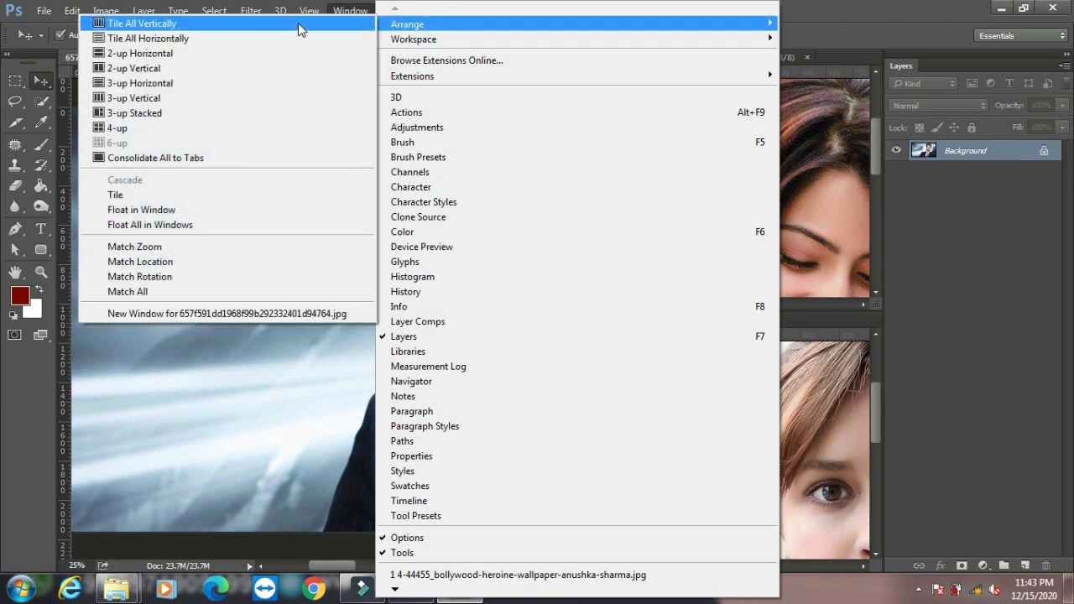
mouse_move(413, 39)
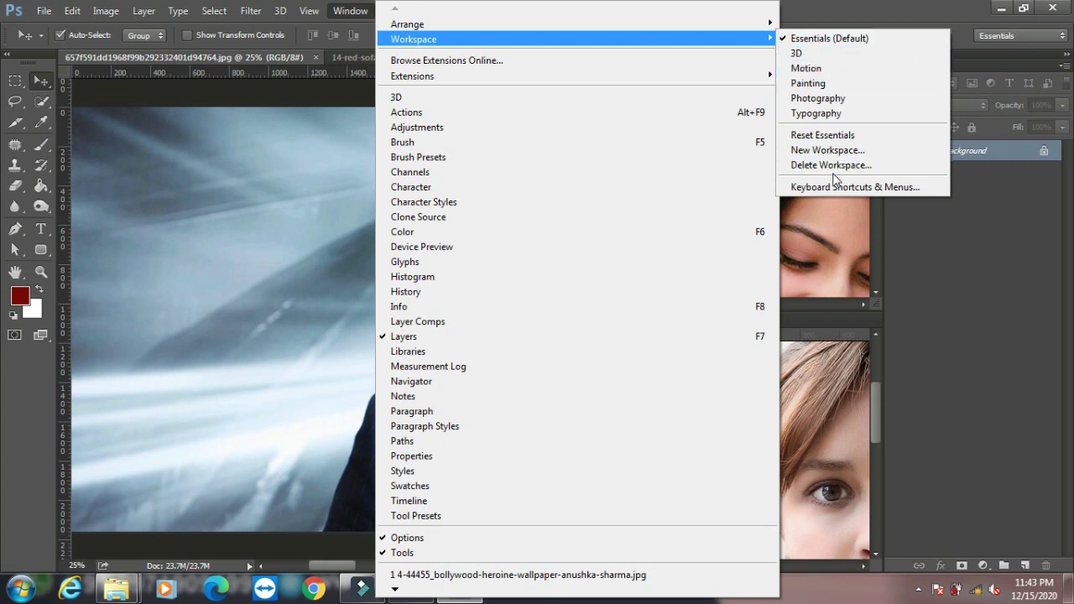
click(1027, 35)
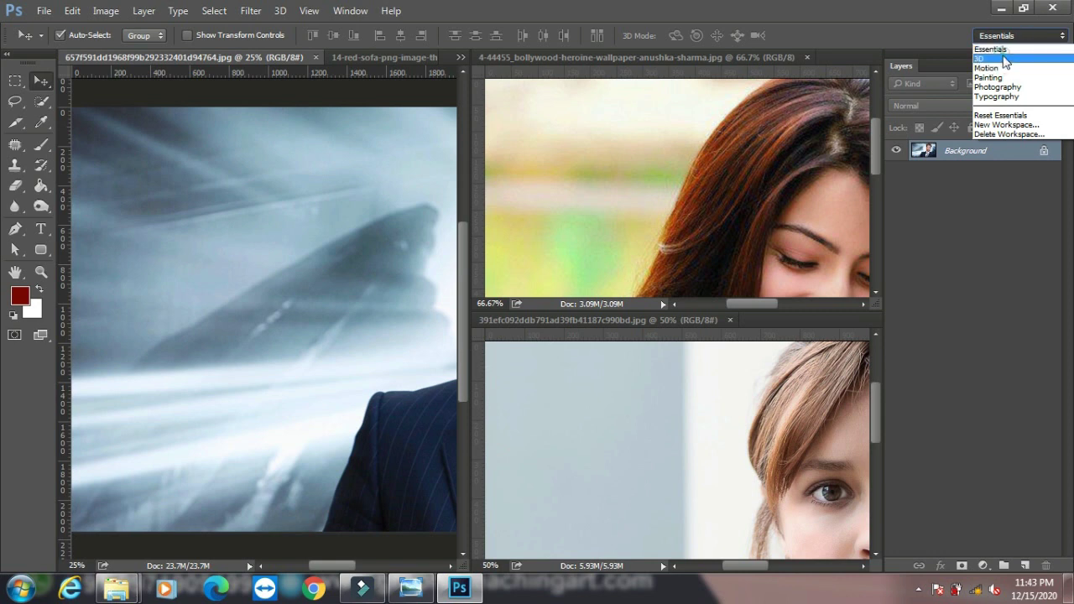
click(1003, 57)
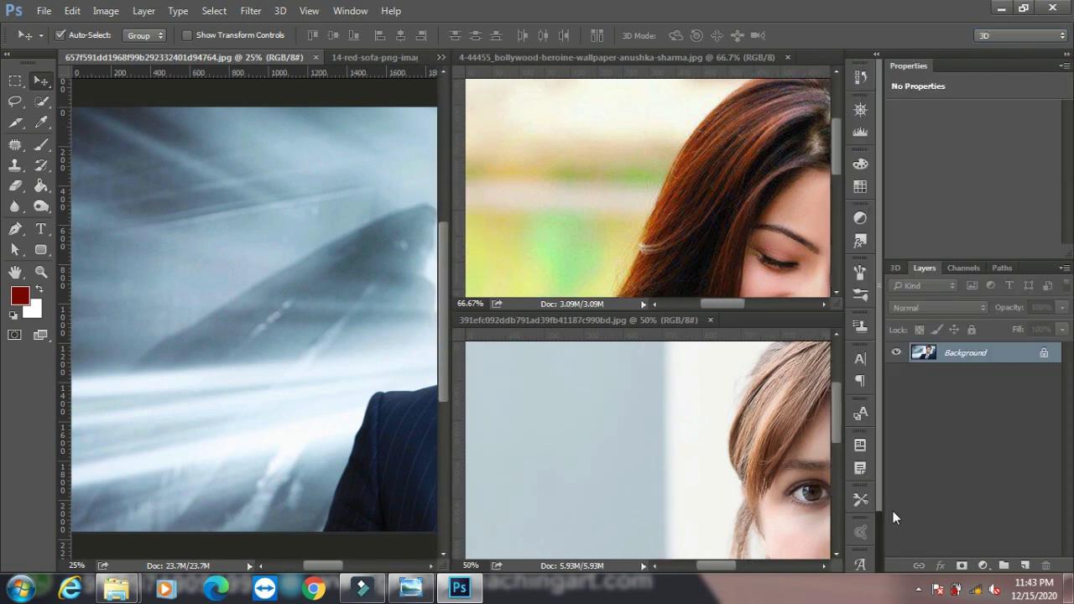
click(1013, 36)
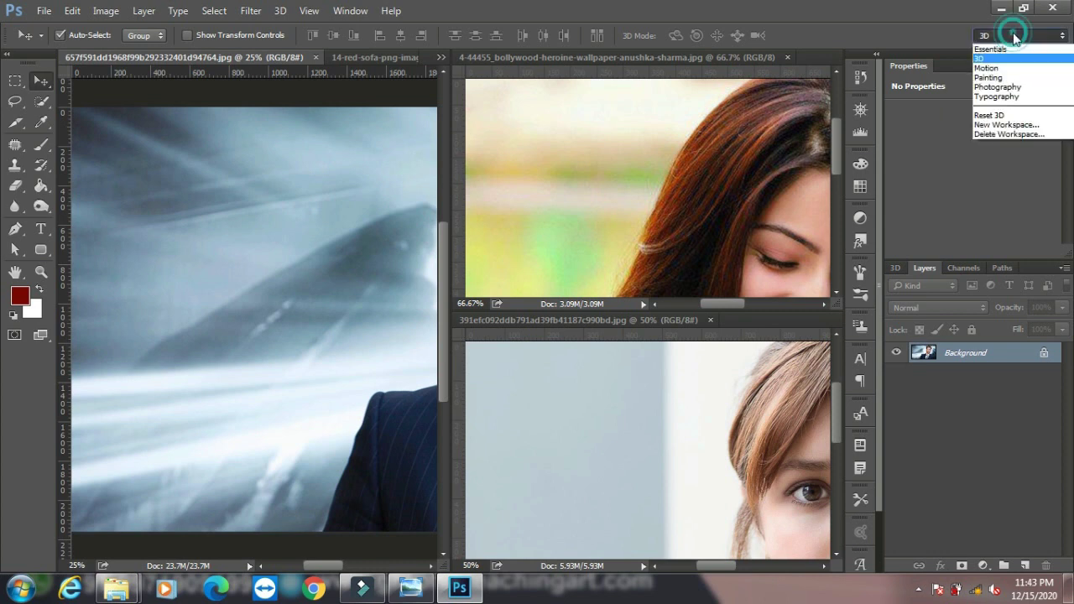
click(1001, 70)
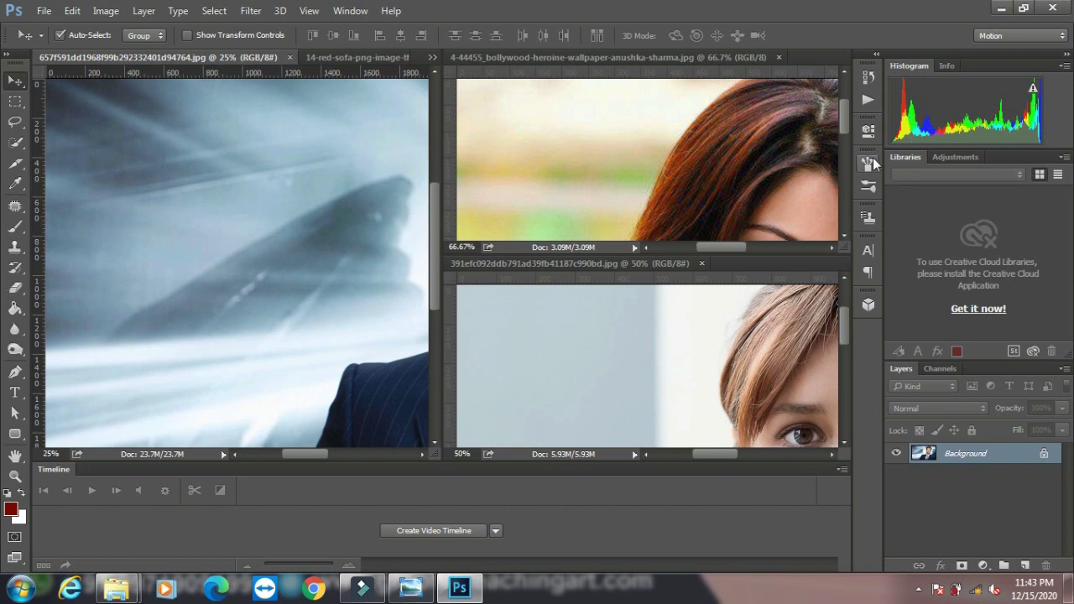
- Try the Painting and Photography workspaces, then return to Essentials
click(1005, 37)
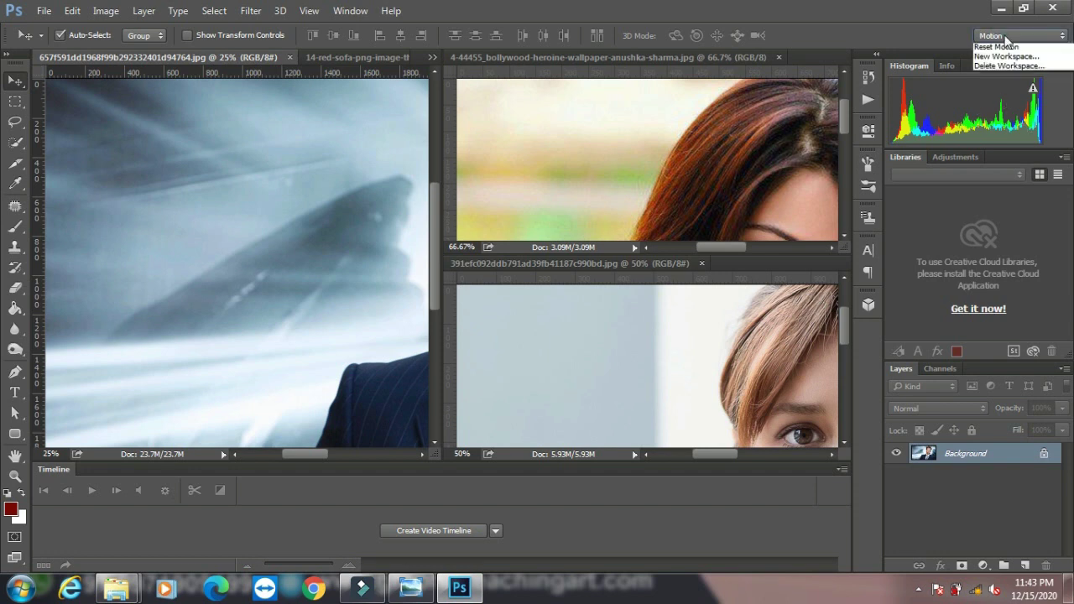
click(990, 77)
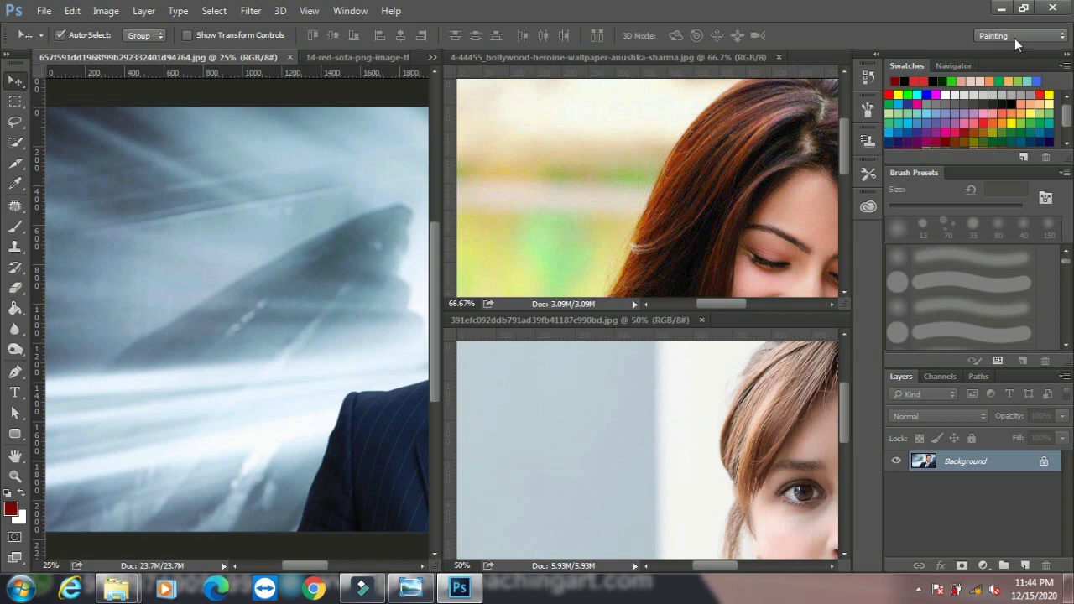
click(1014, 37)
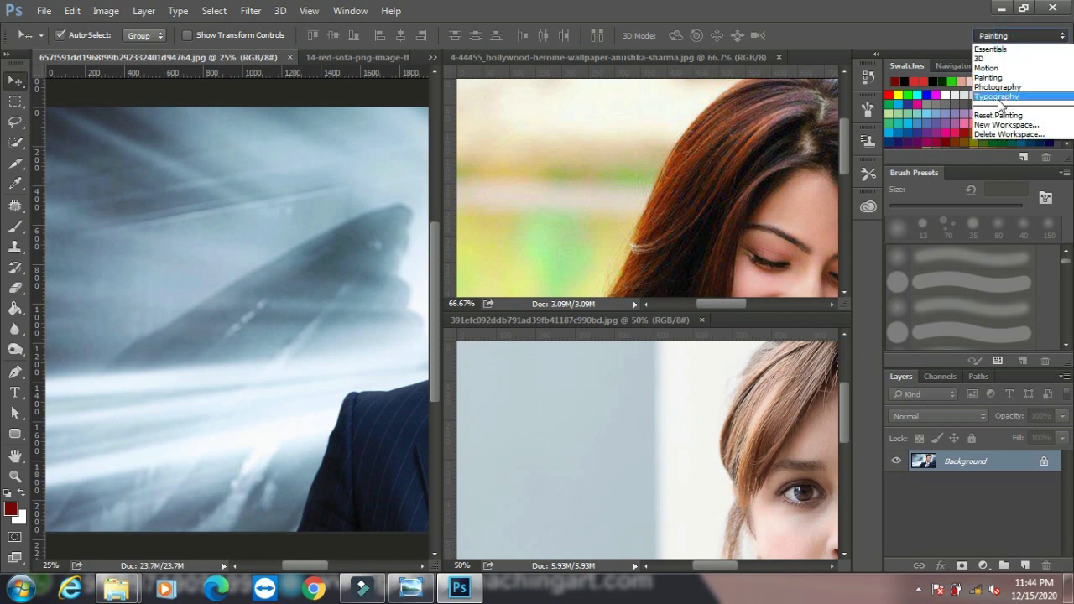
click(1007, 87)
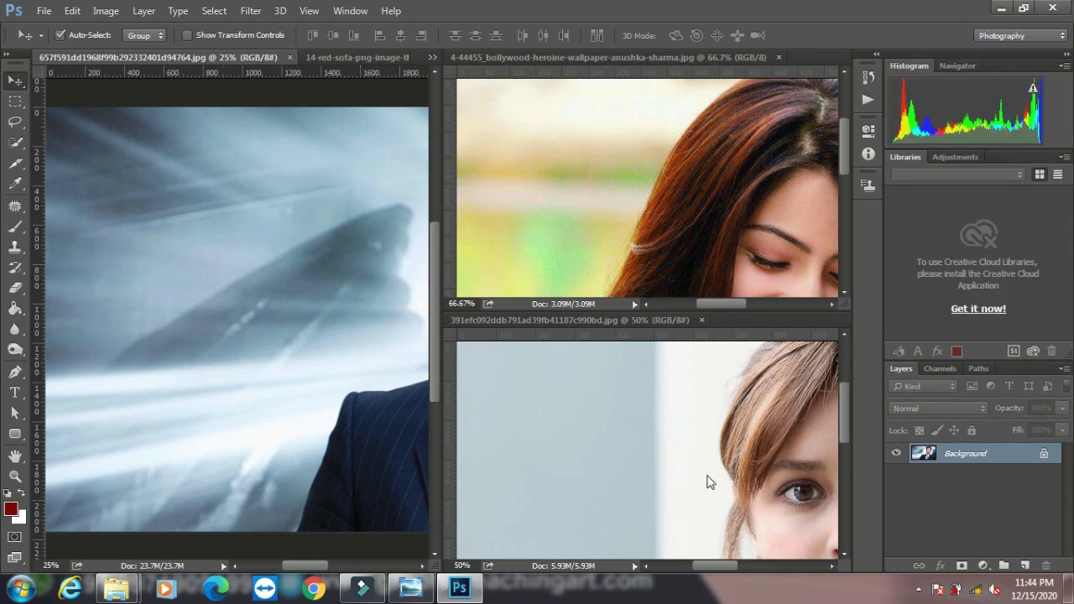
click(1023, 36)
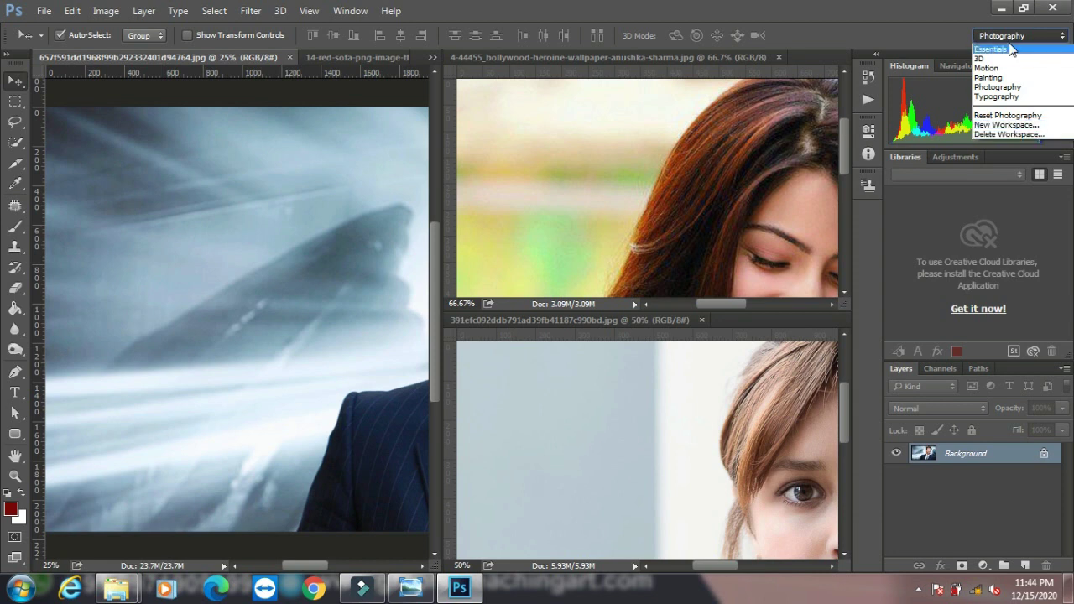
click(1011, 48)
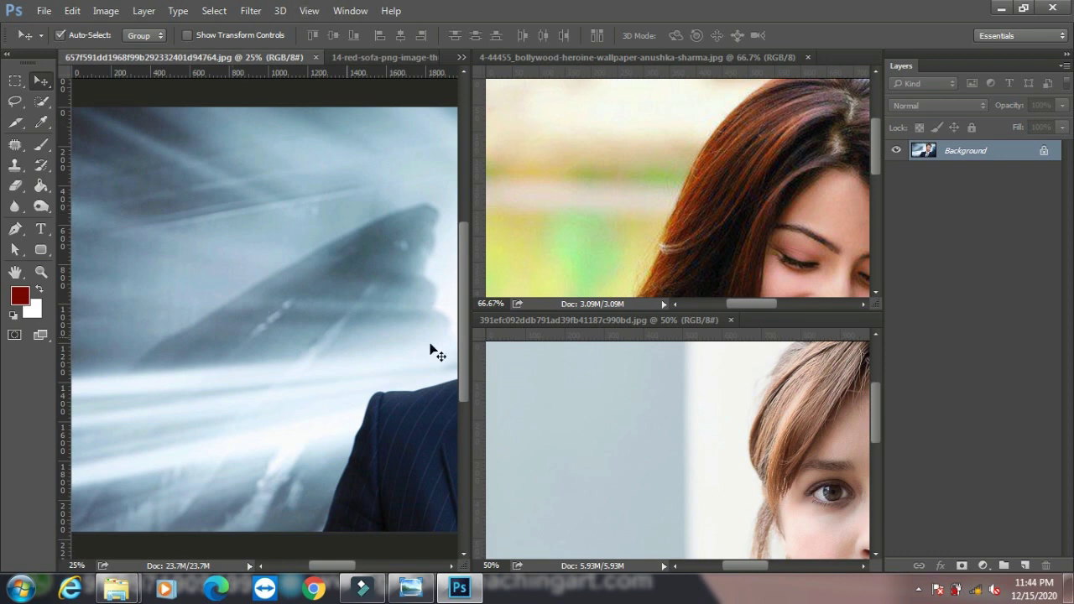
- Show the Window menu's list of available panels
click(350, 10)
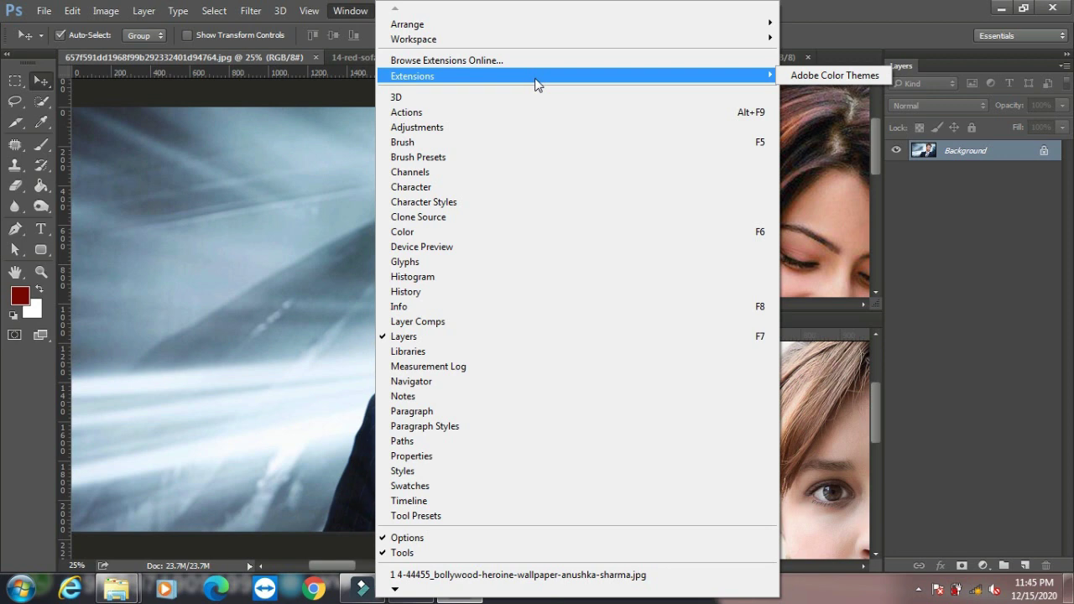
- Open the 3D panel, then open and enlarge the Actions panel showing Default Actions
click(417, 98)
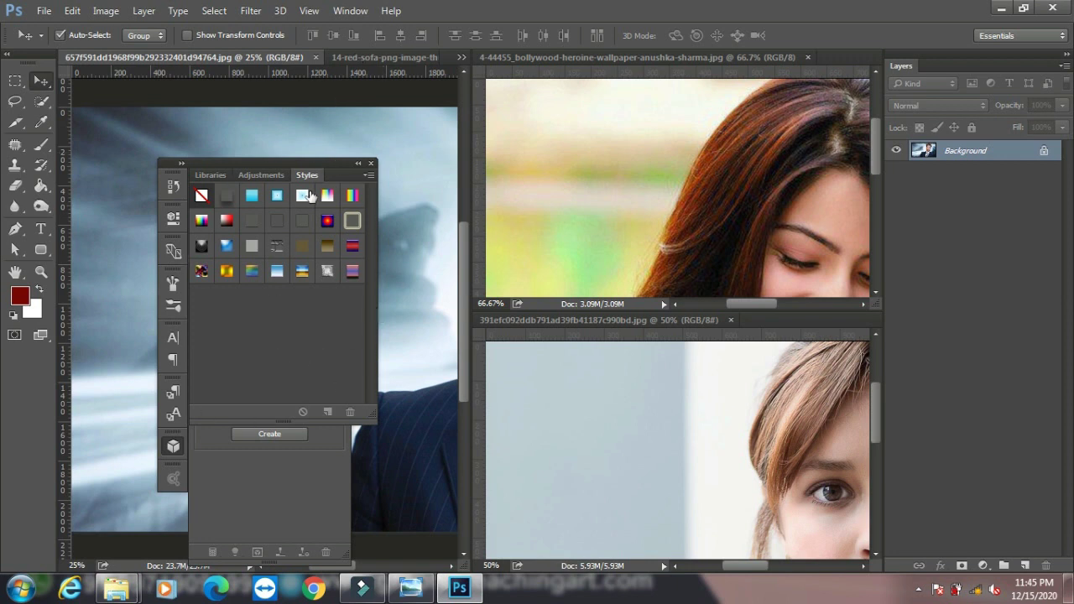
click(279, 514)
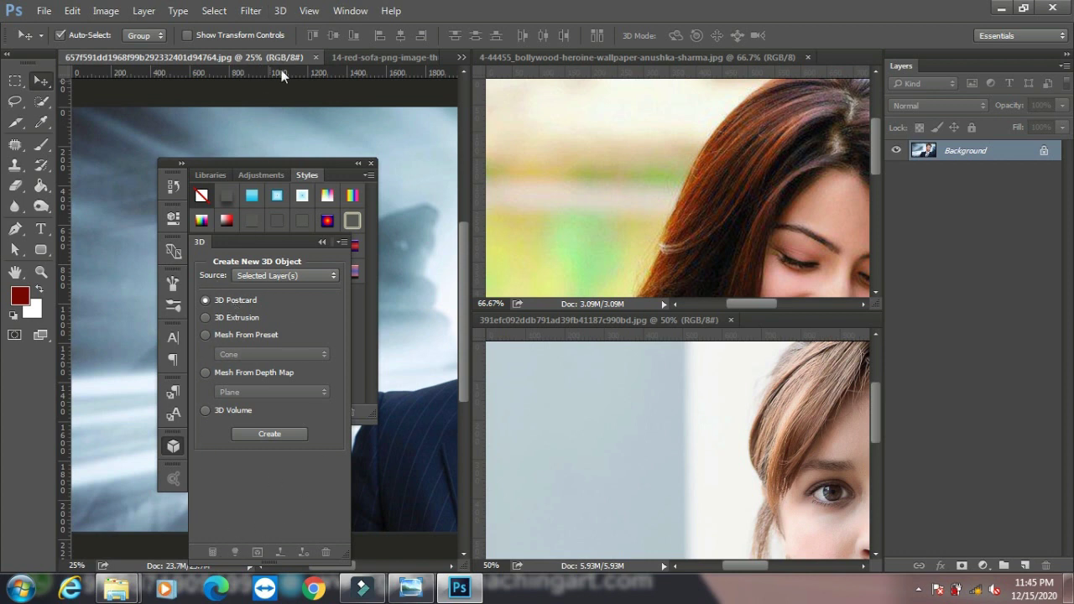
click(349, 11)
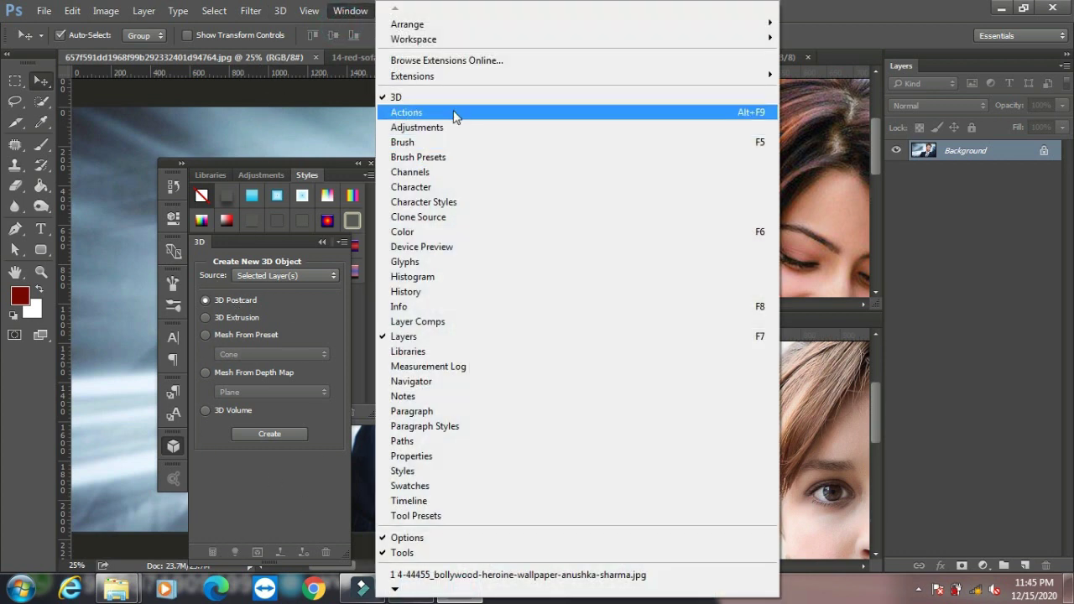
click(454, 116)
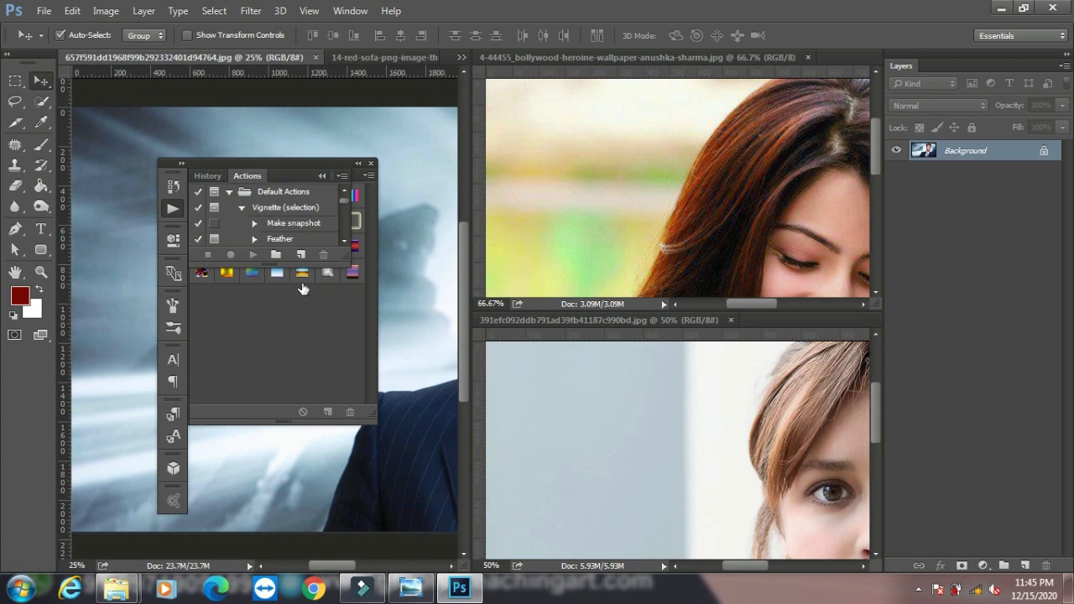
drag(300, 263, 300, 479)
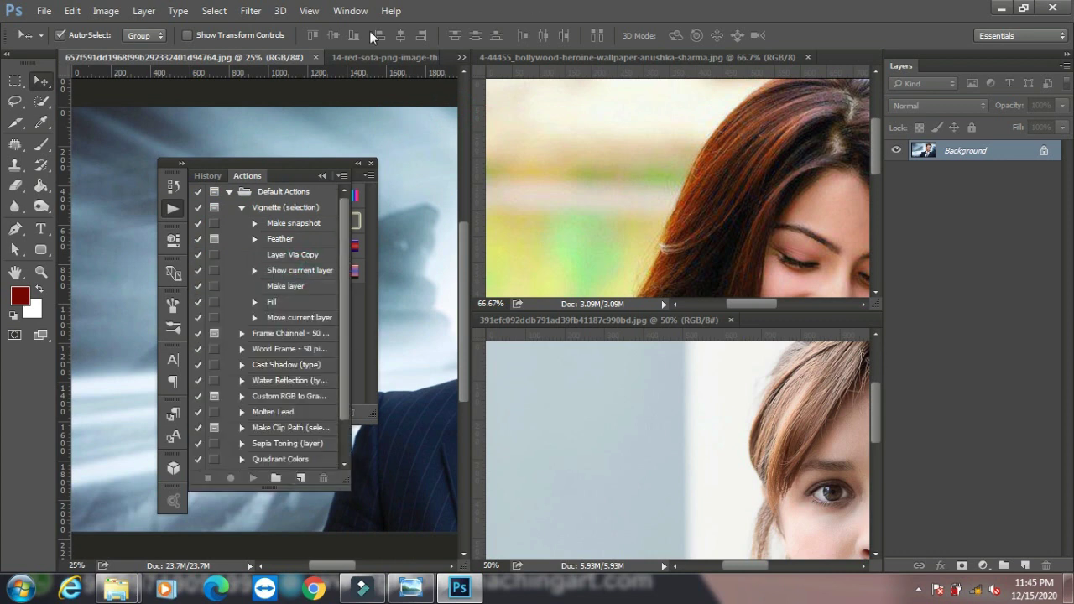
- Close the portrait and sofa document tabs, then the rest with File > Close All
click(315, 57)
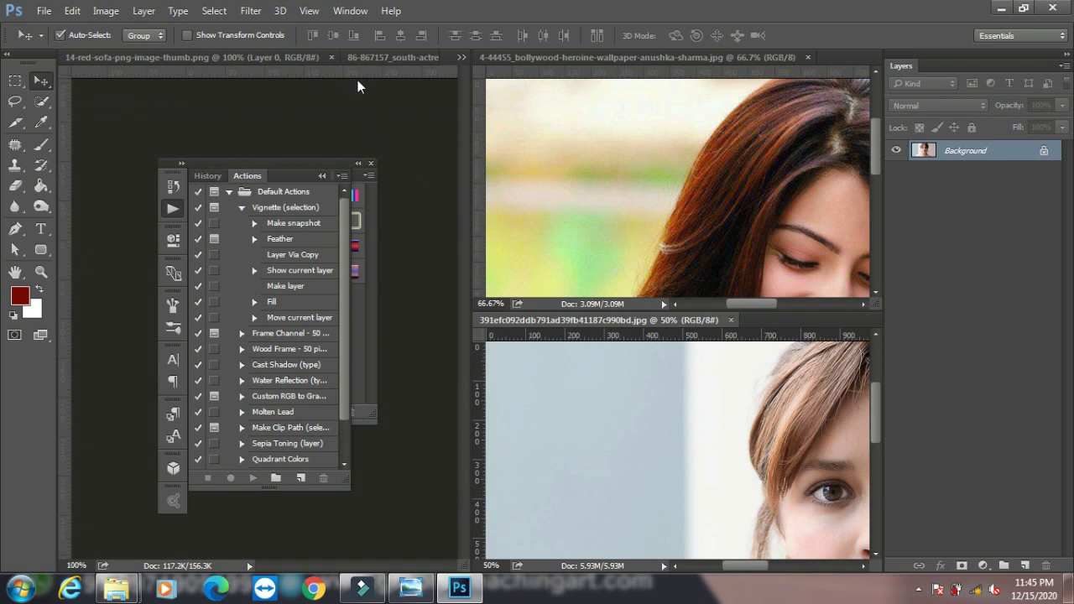
click(333, 57)
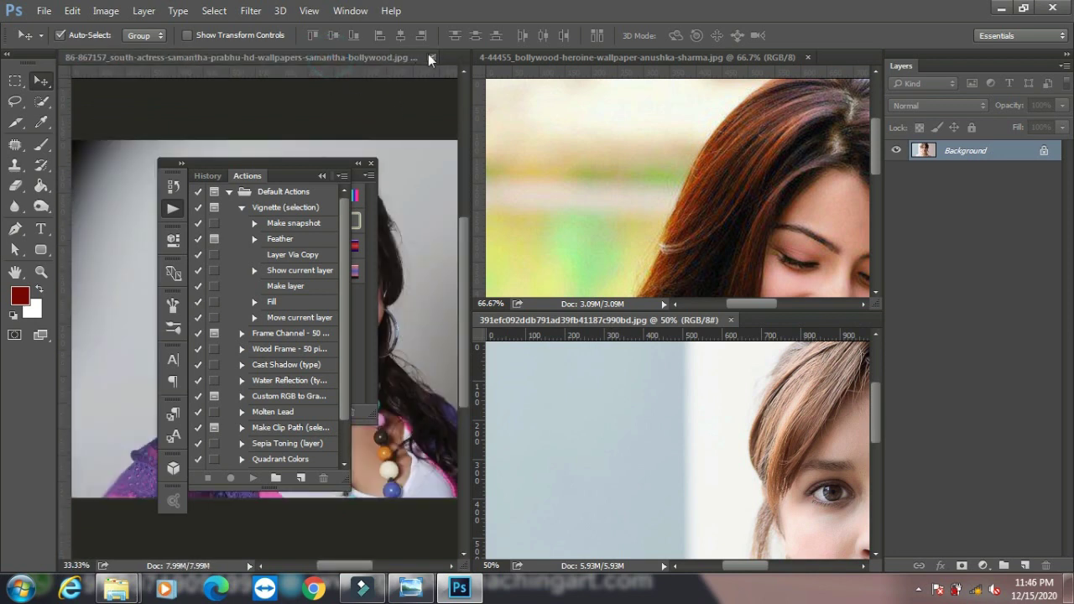
click(429, 57)
click(43, 10)
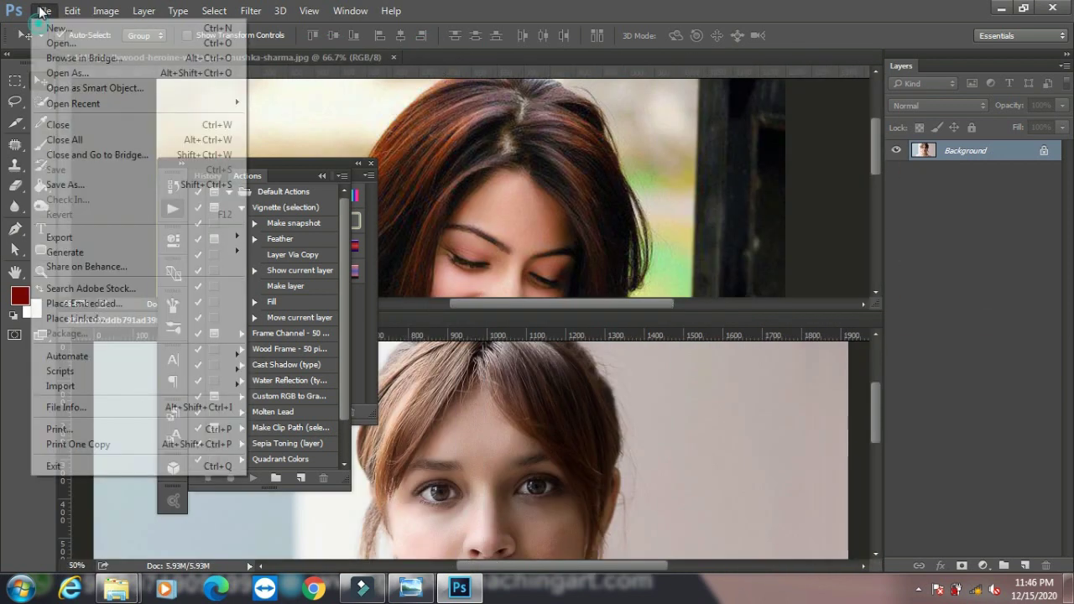
click(103, 137)
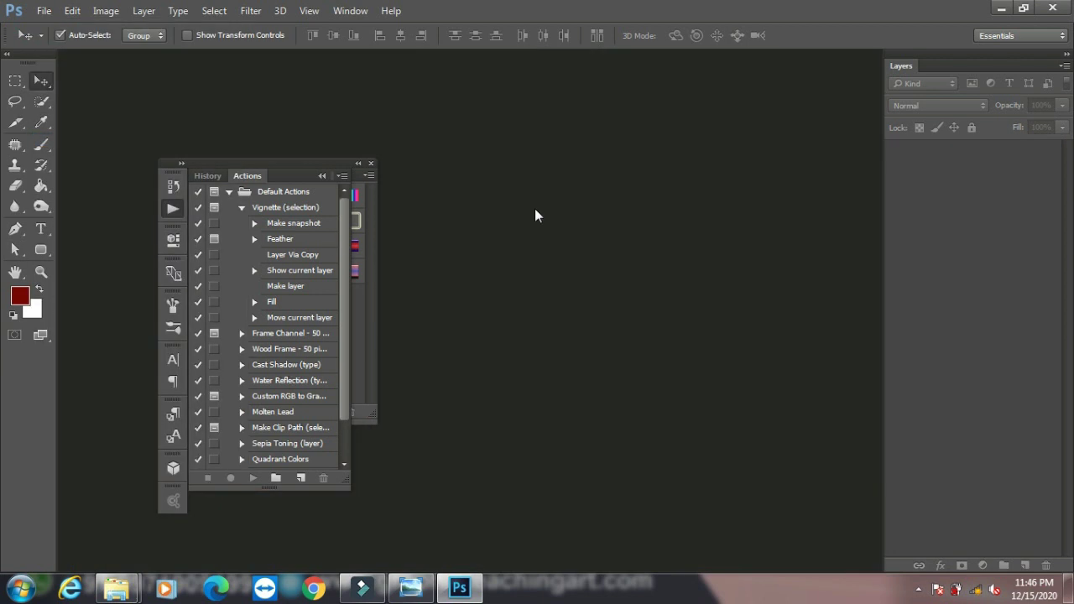
- Detach the Actions panel into its own floating panel on the right
drag(254, 181, 687, 223)
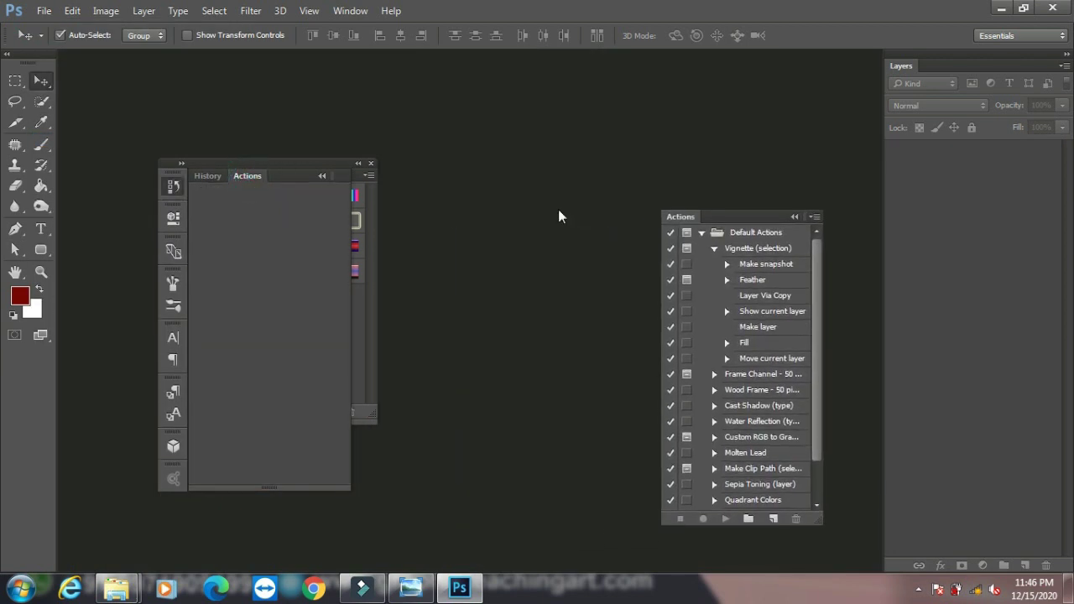
click(369, 170)
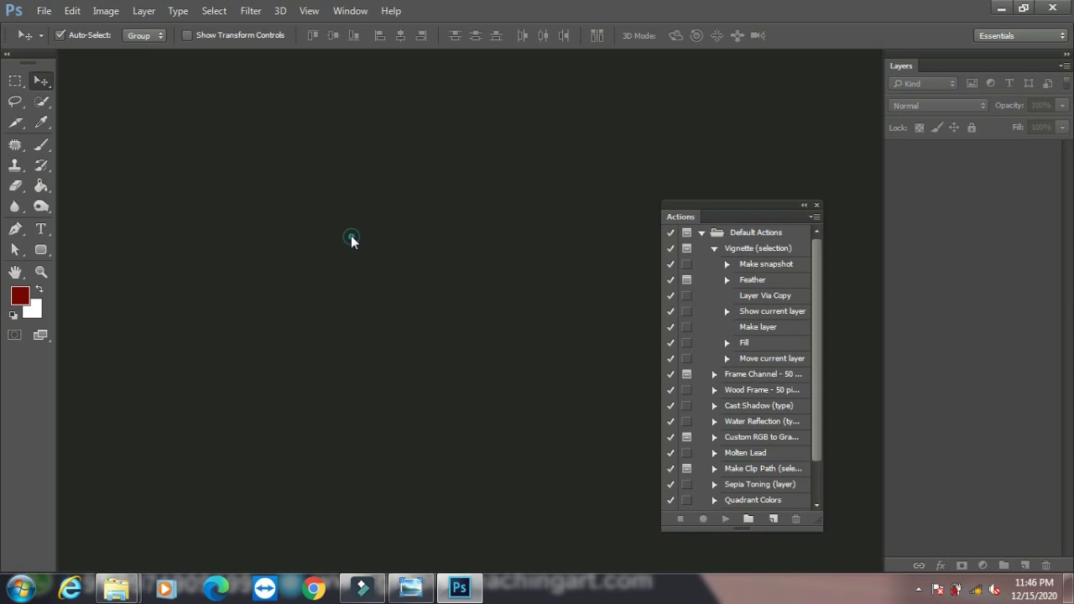
double_click(352, 242)
- Open the man's portrait and play the Vignette (selection) action past the feather warning
click(206, 231)
click(409, 352)
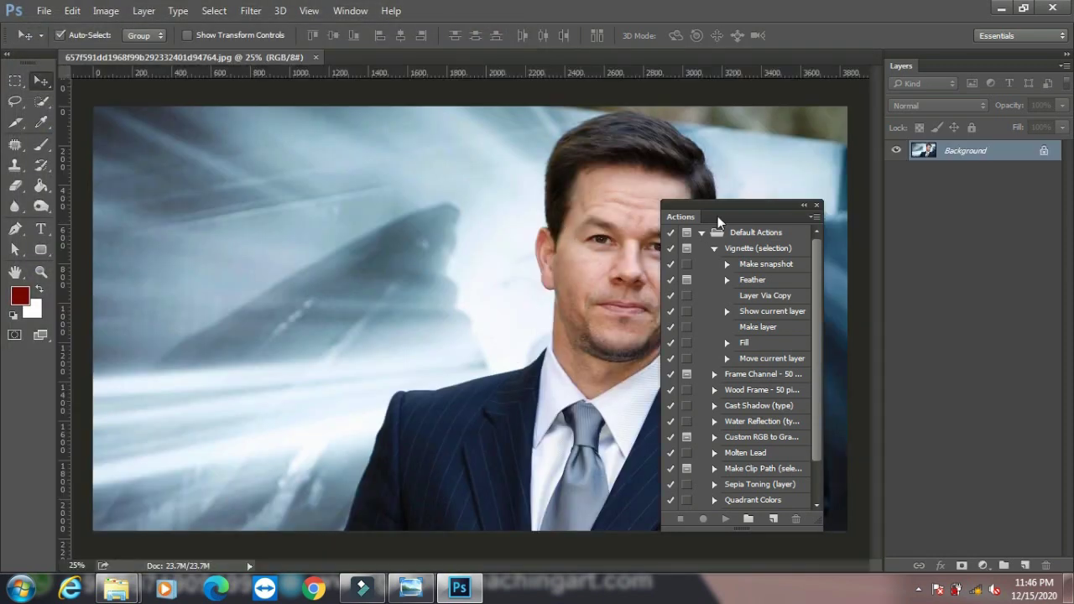
drag(718, 211, 782, 147)
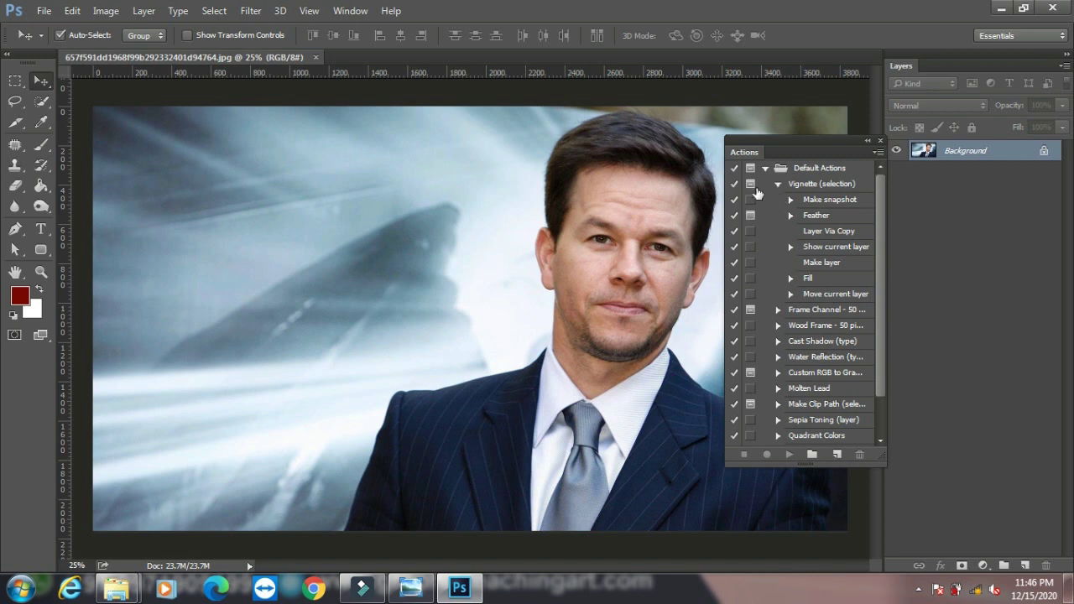
click(777, 185)
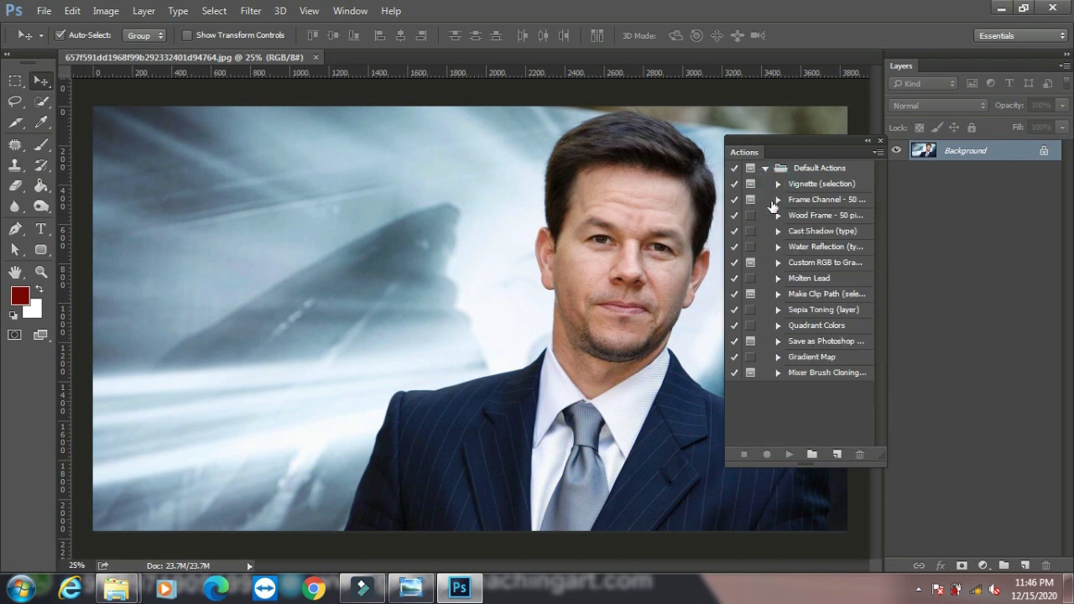
click(813, 184)
click(789, 454)
click(490, 226)
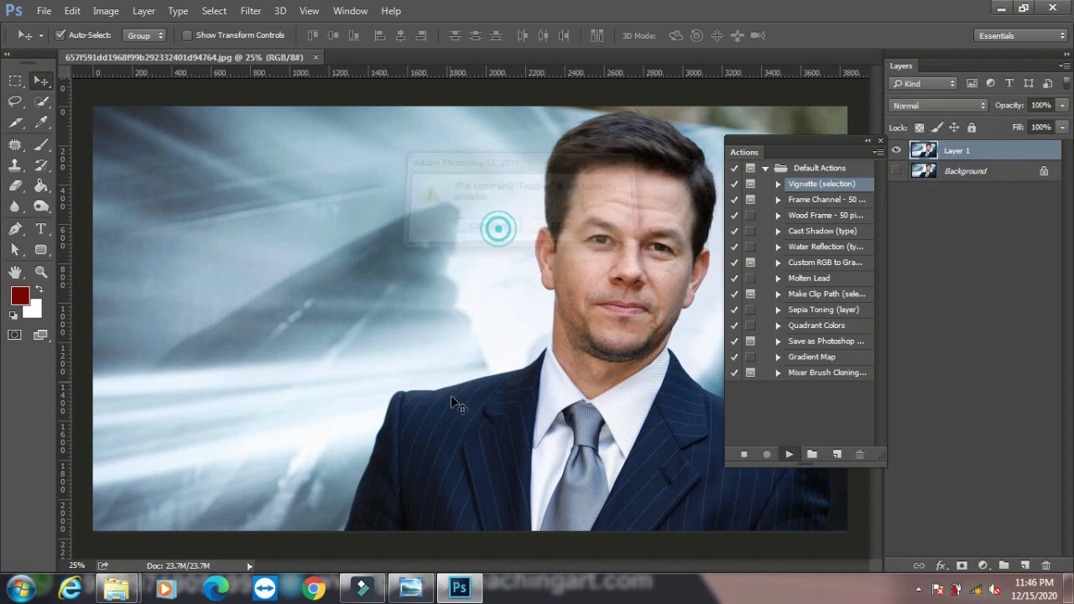
- Play the Frame Channel and Wood Frame actions, then revert the photo with F12
click(826, 200)
click(790, 455)
click(490, 224)
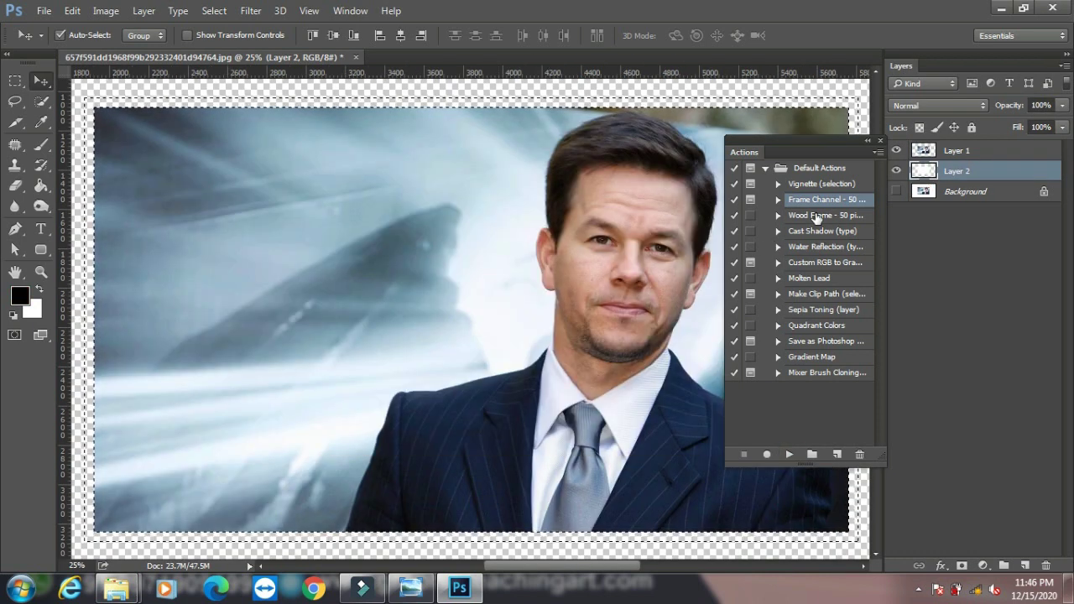
click(815, 215)
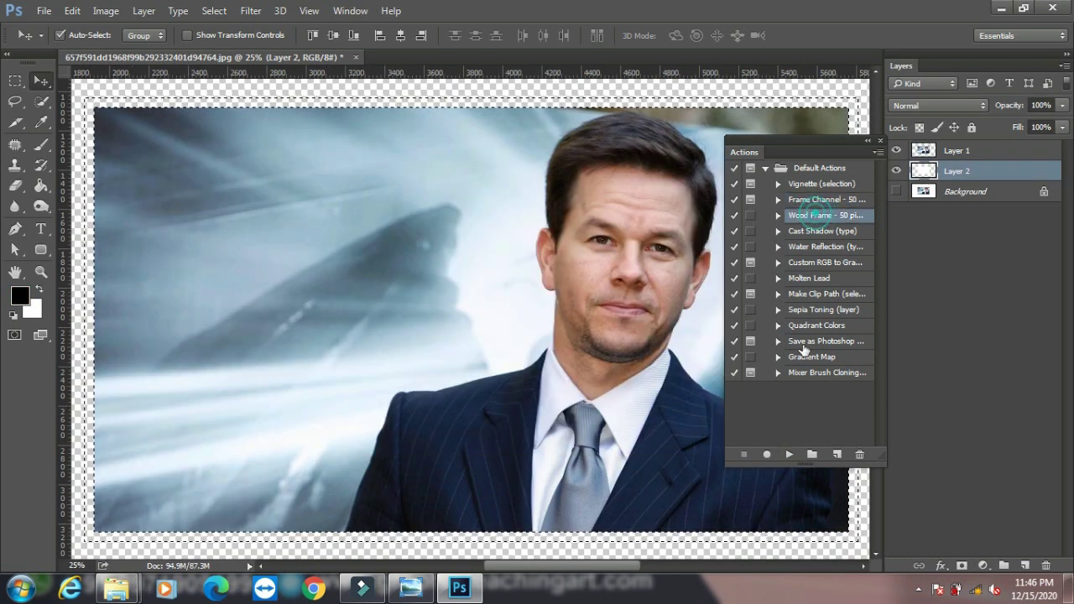
click(789, 454)
click(490, 234)
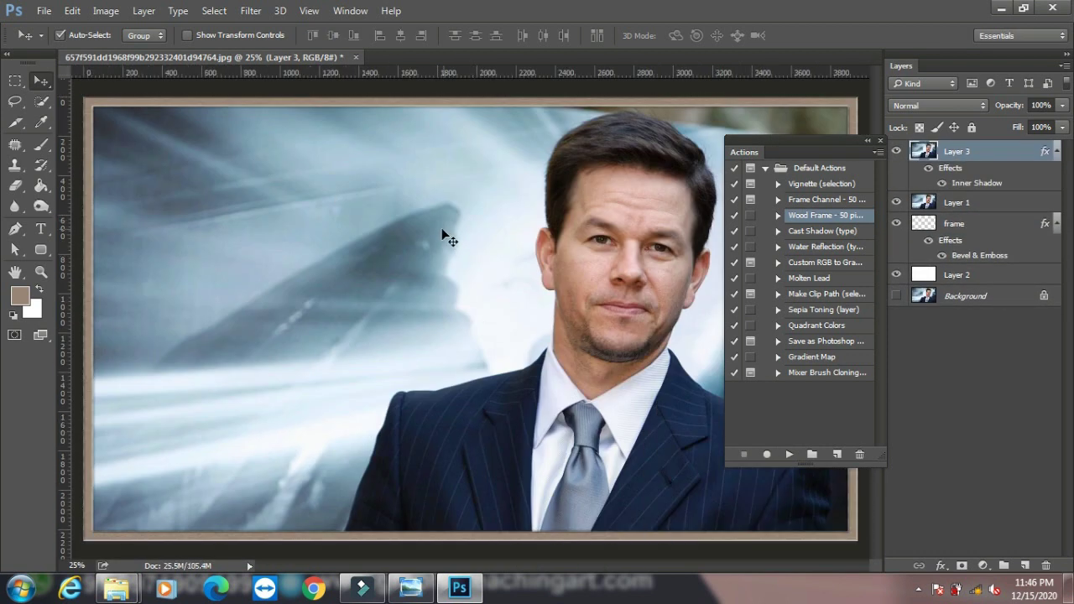
key(F12)
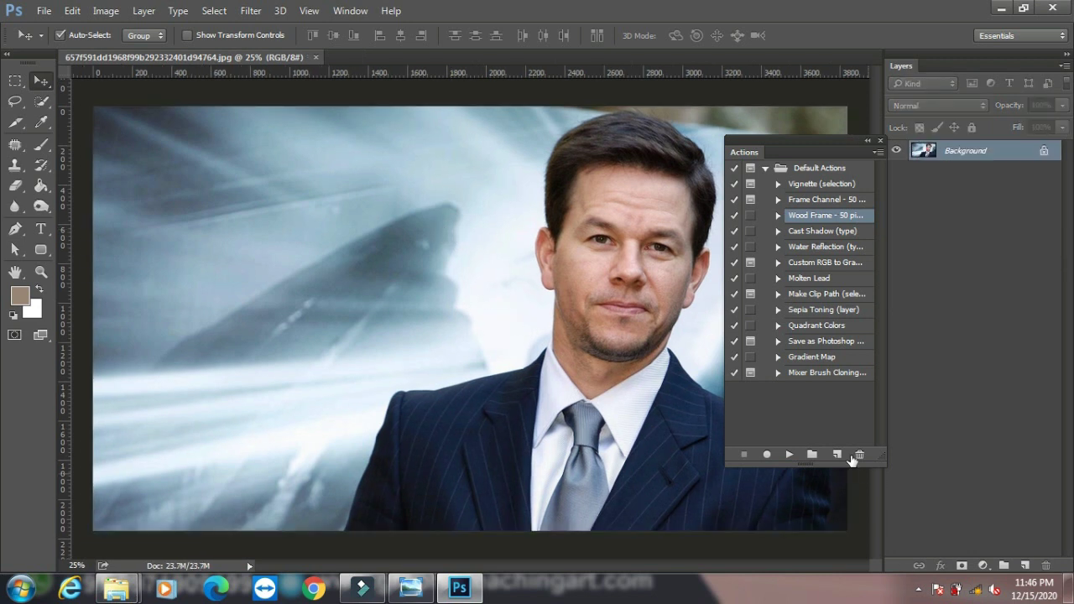
- Add a new action named SUMIT below the last Default Actions entry and start recording
click(829, 373)
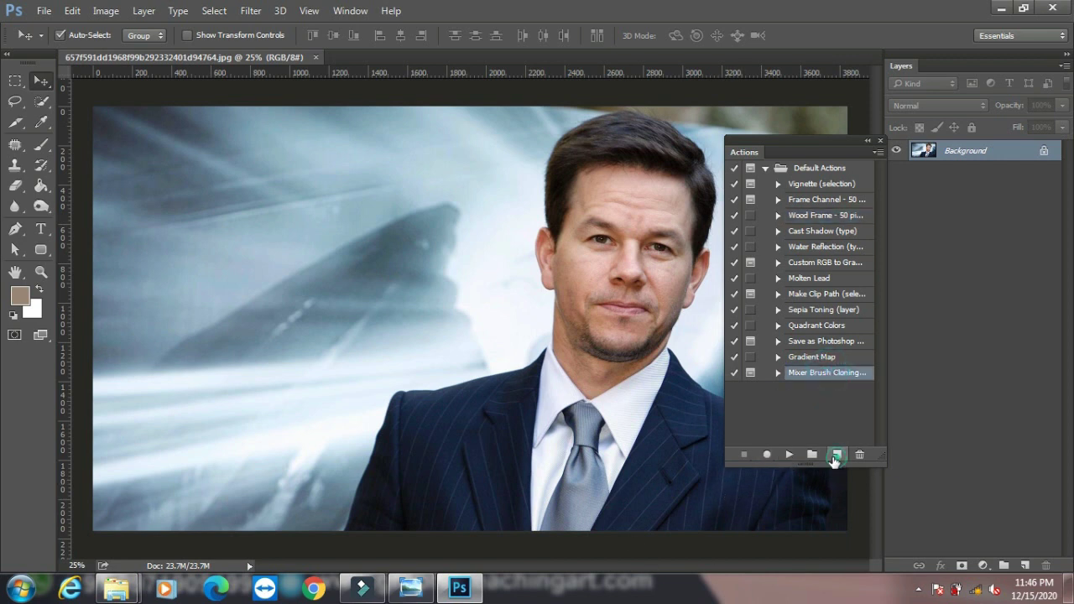
click(835, 456)
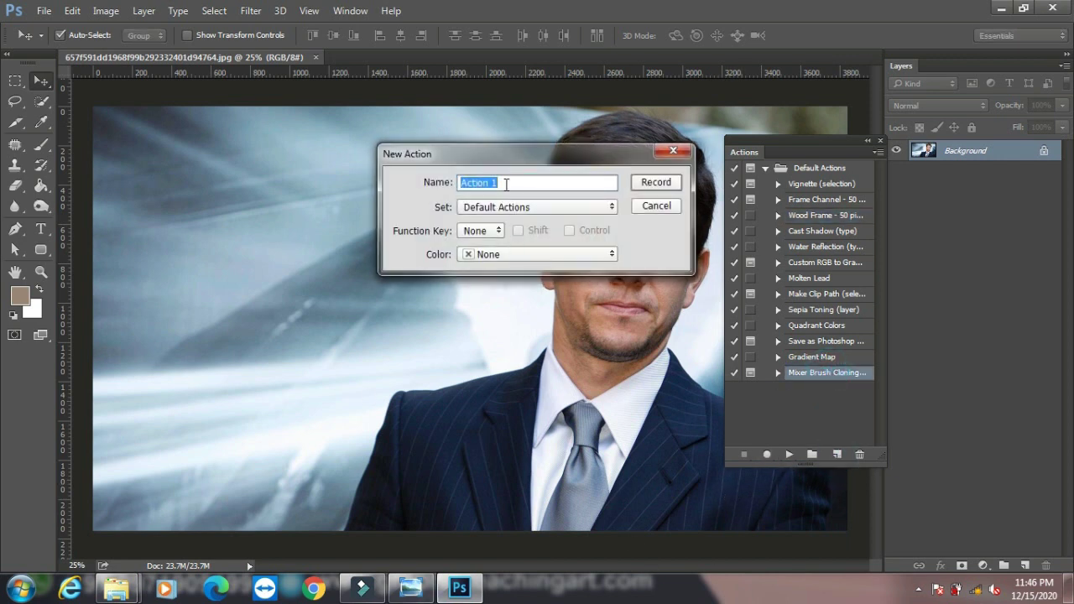
key(BackSpace)
text(SUMIT)
click(656, 182)
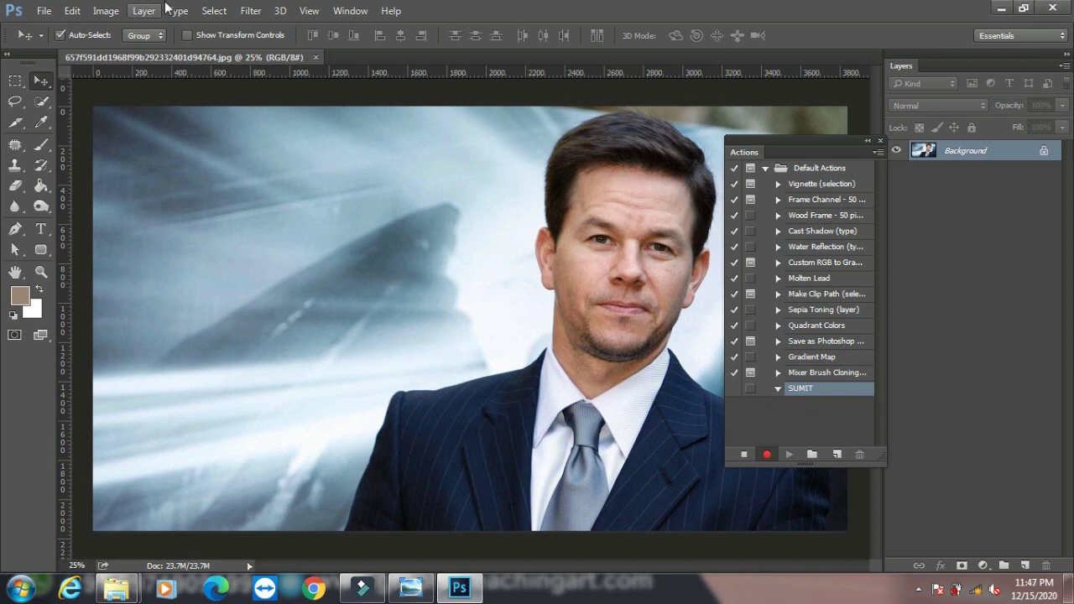
- Apply the Smart Blur filter to the portrait
click(249, 10)
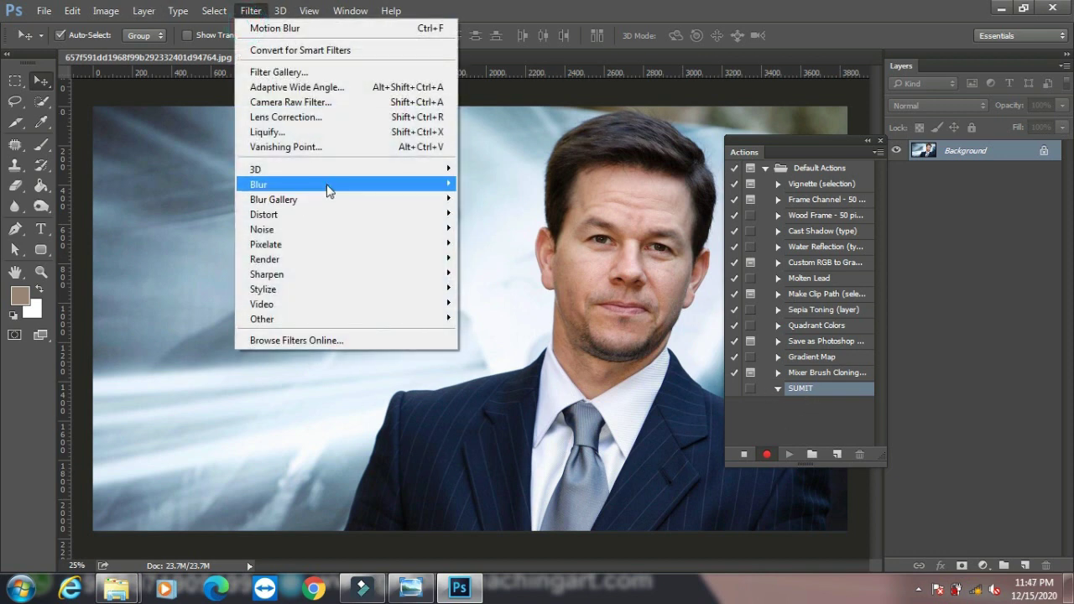
mouse_move(258, 185)
click(472, 322)
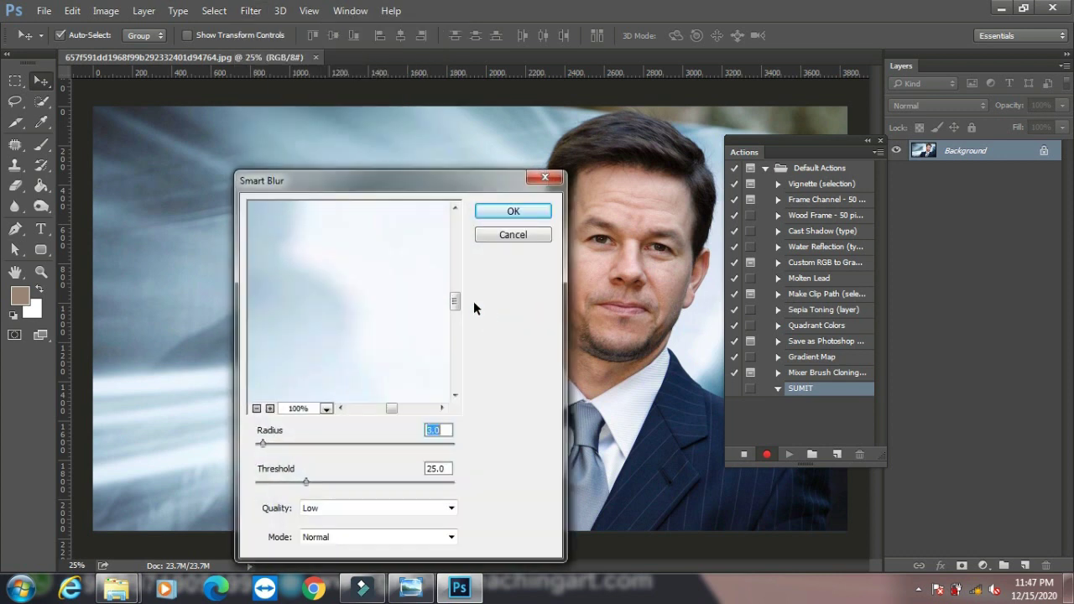
click(516, 211)
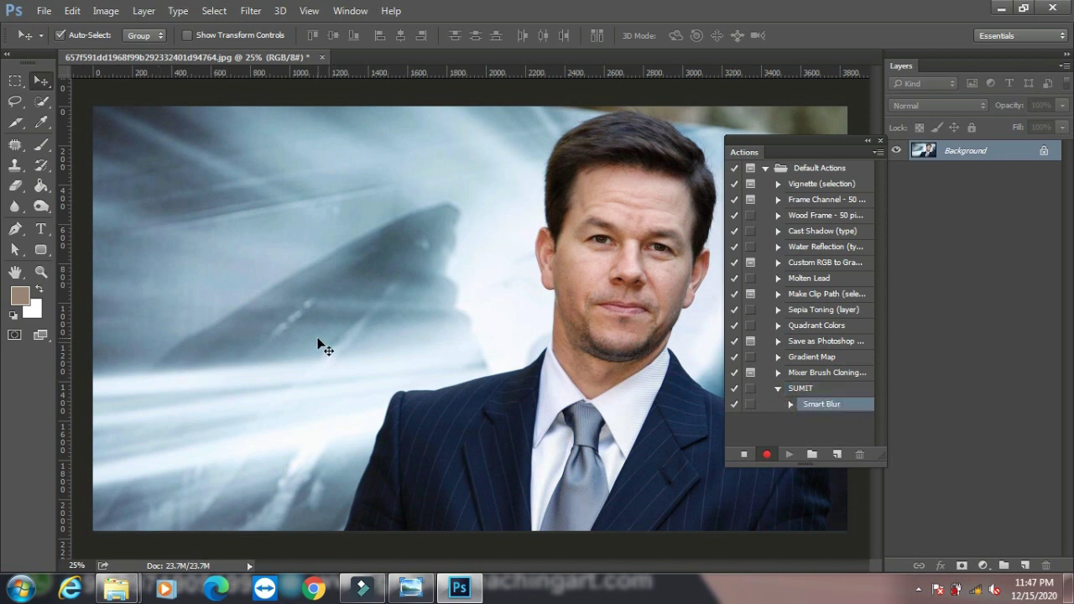
- Brighten the midtones with a Curves adjustment, then stop recording the SUMIT action
key(ctrl+m)
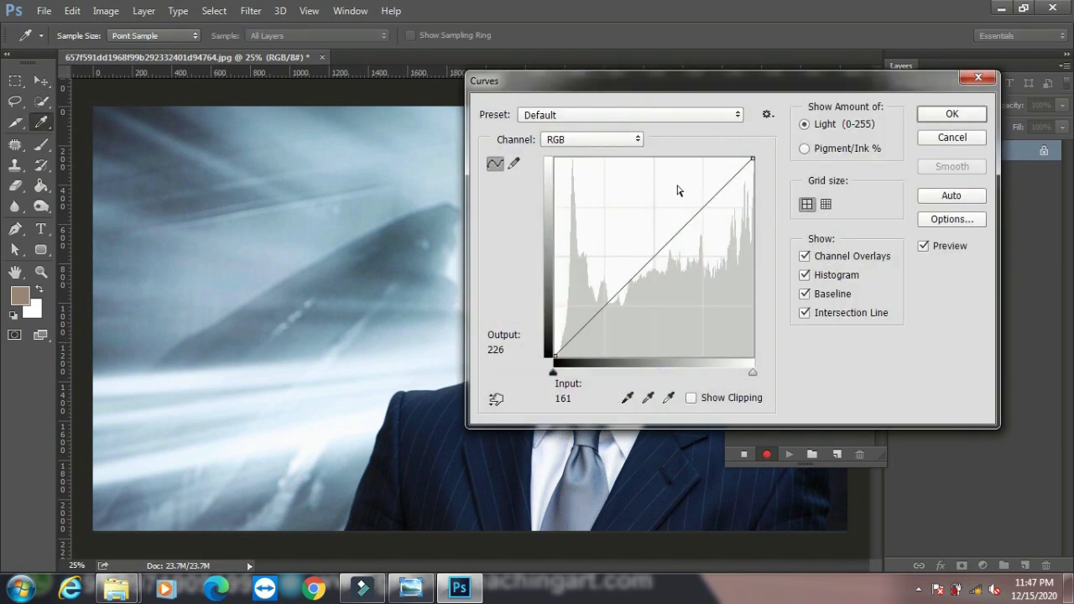
drag(652, 246, 654, 244)
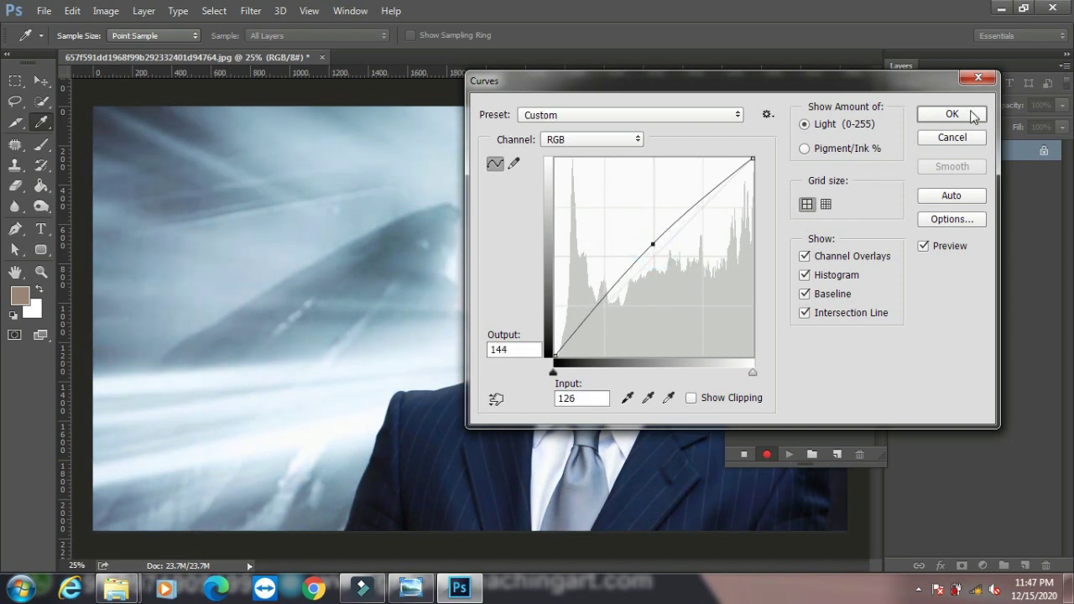
click(953, 114)
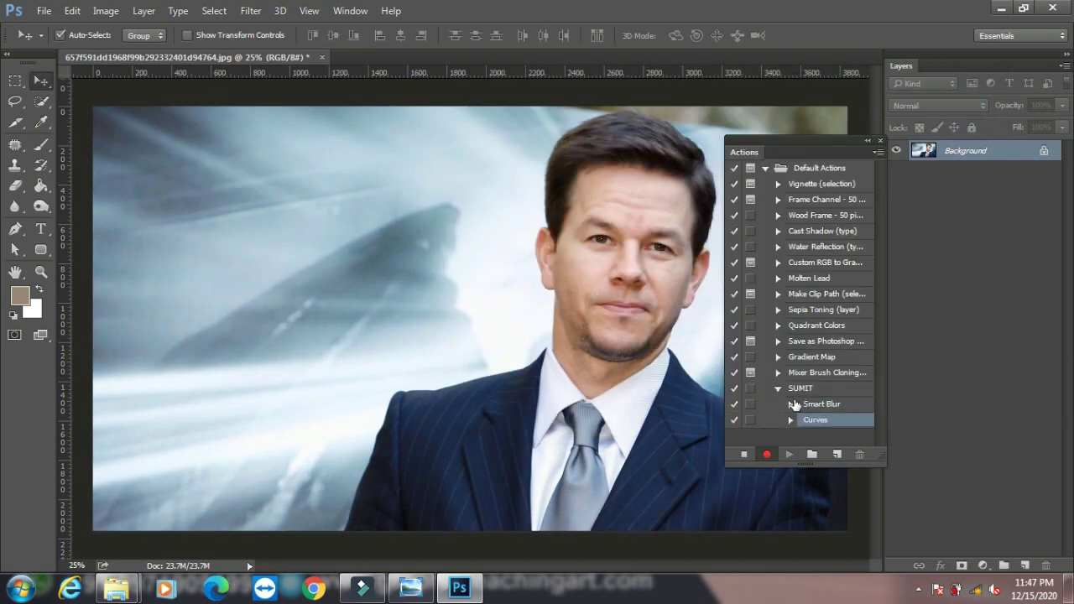
click(742, 455)
click(778, 388)
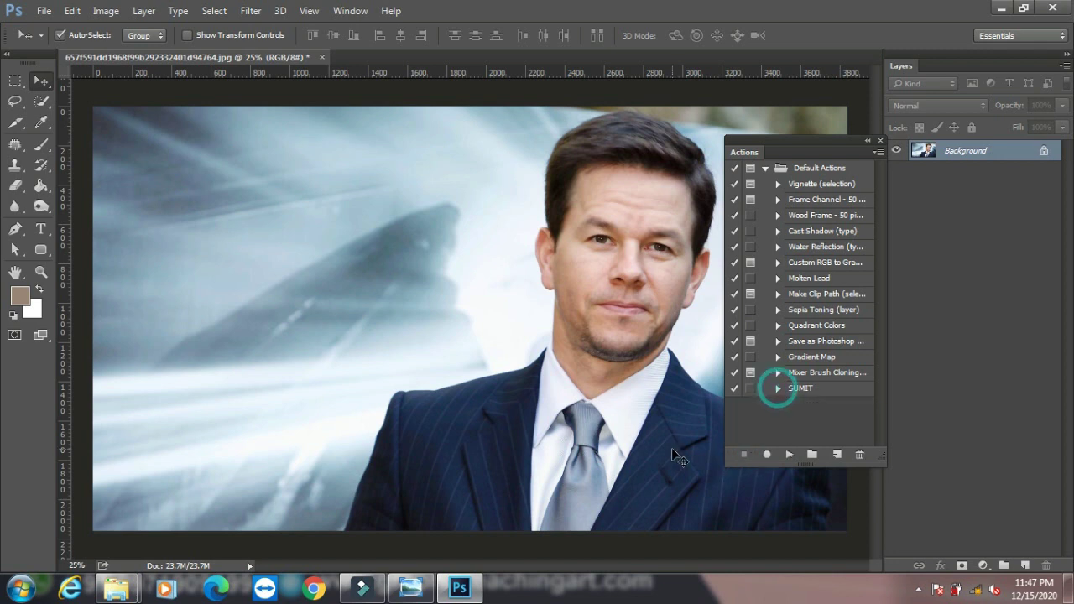
- Close the man's portrait and open the woman's portrait
click(322, 57)
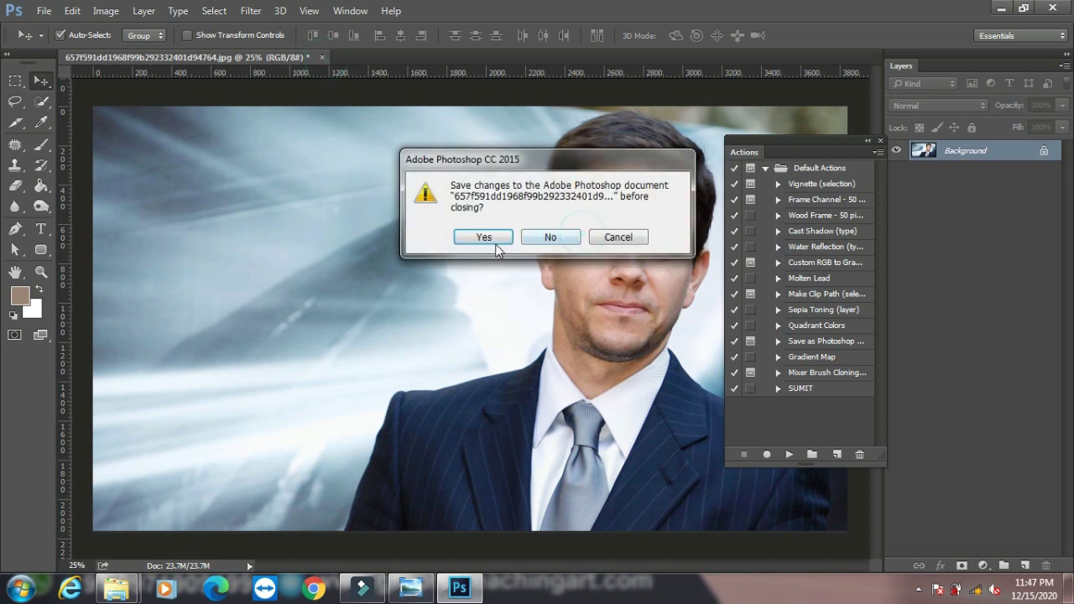
click(484, 237)
double_click(475, 242)
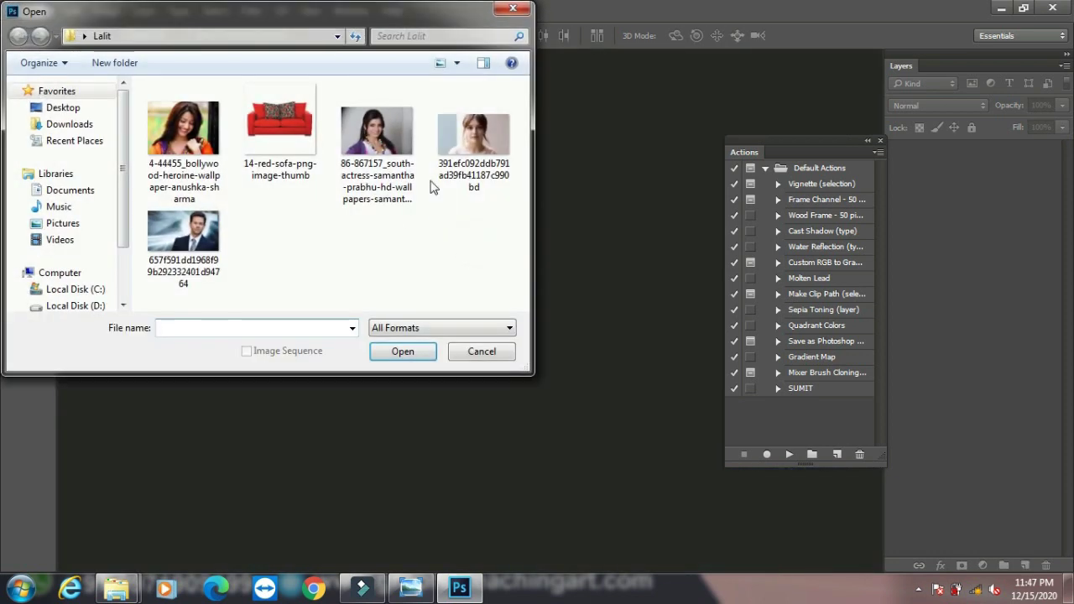
click(468, 144)
click(403, 351)
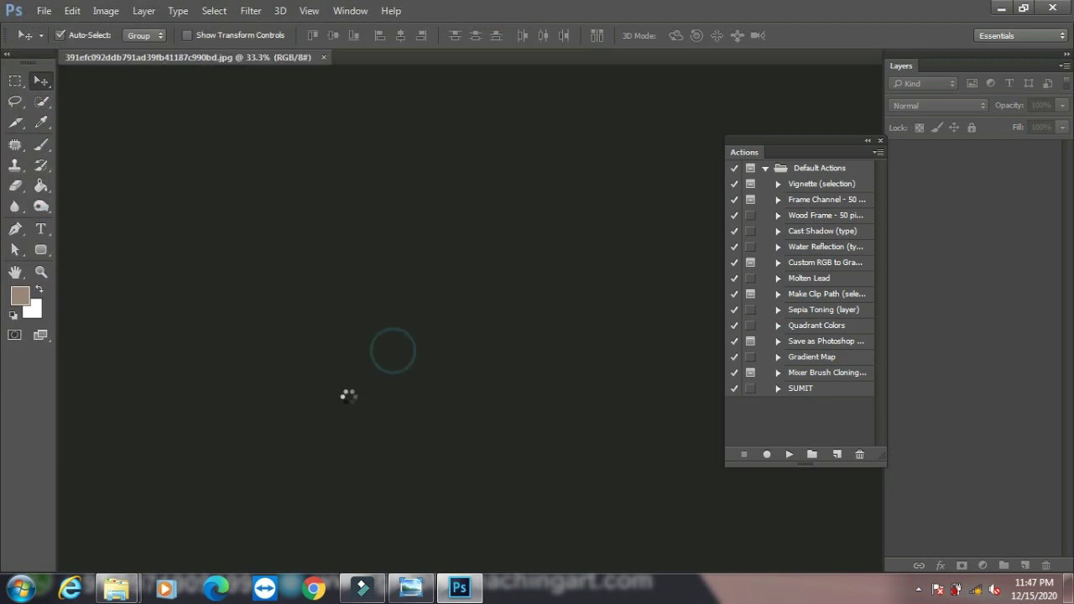
- Play the SUMIT action on the woman's portrait, then minimize Photoshop
click(793, 390)
click(789, 455)
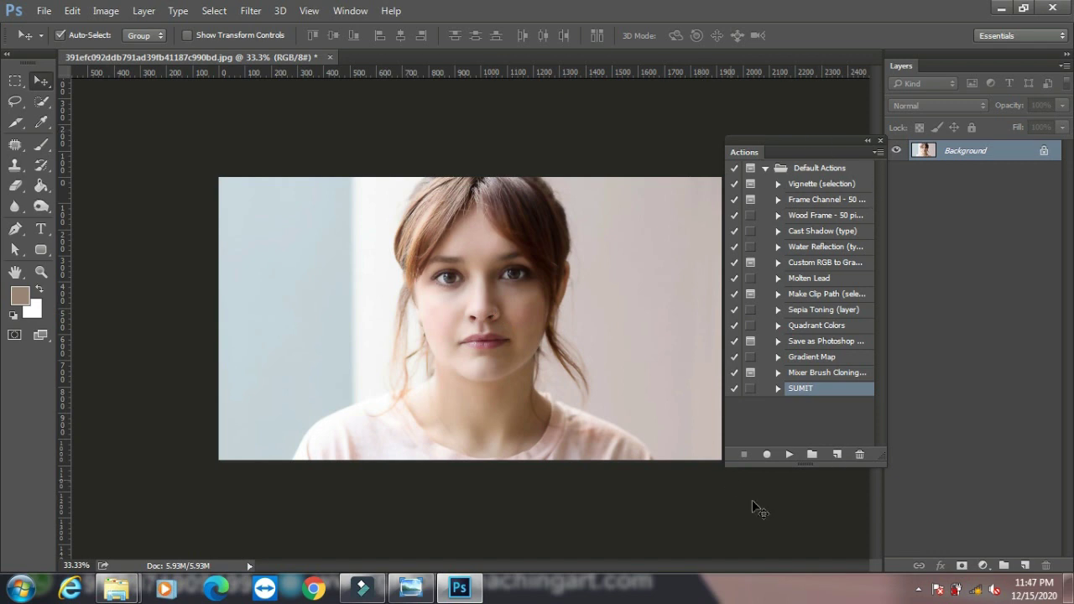
click(1001, 8)
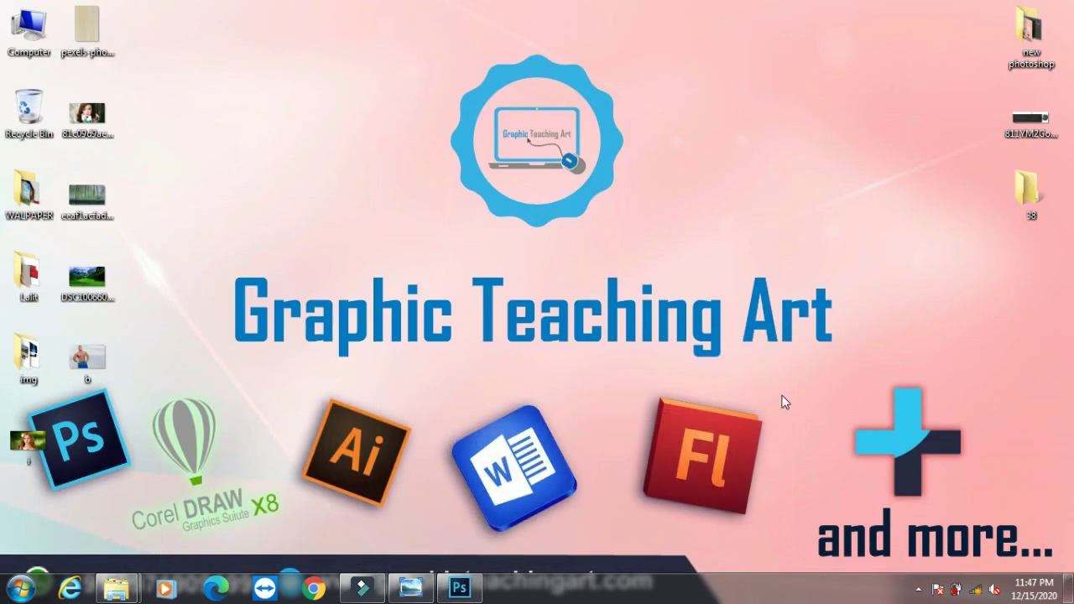